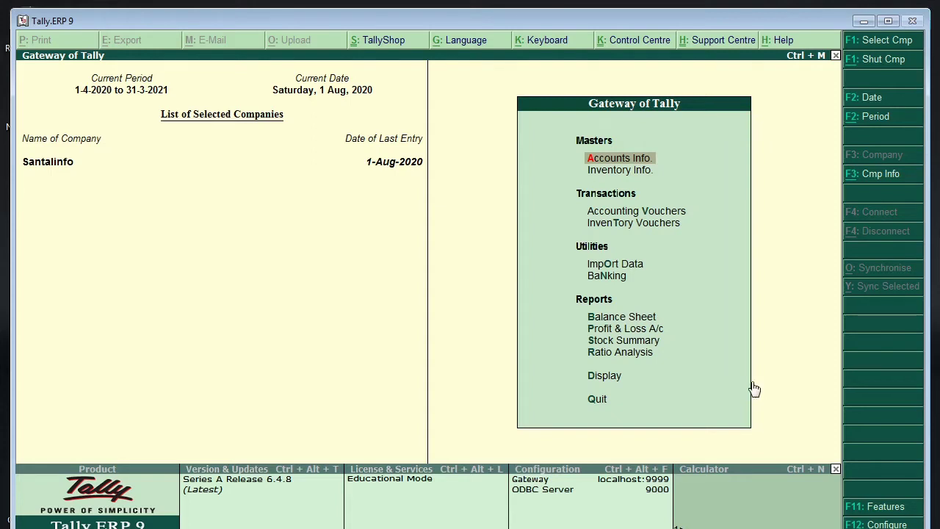
# Step: Start a new Purchase accounting voucher and set its date to 1-4-2020
pyautogui.press('Down')
pyautogui.press('Down')
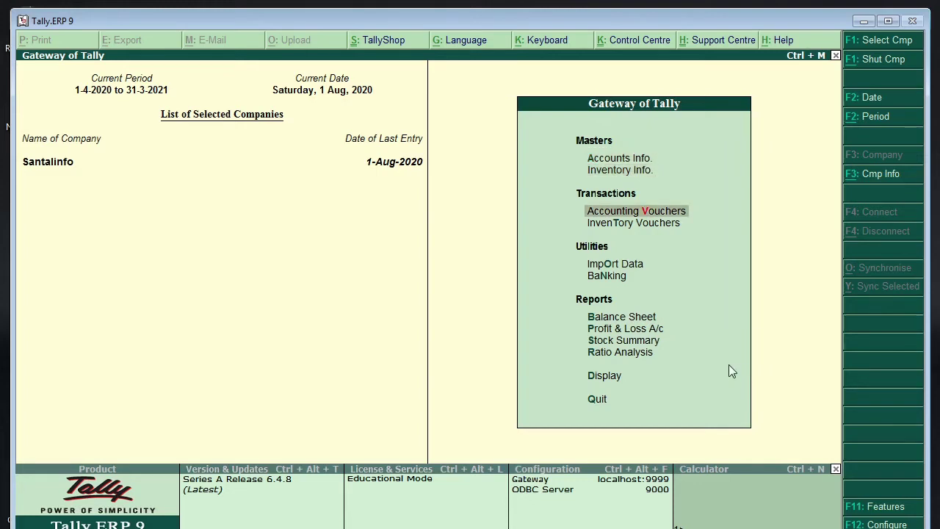
pyautogui.press('Return')
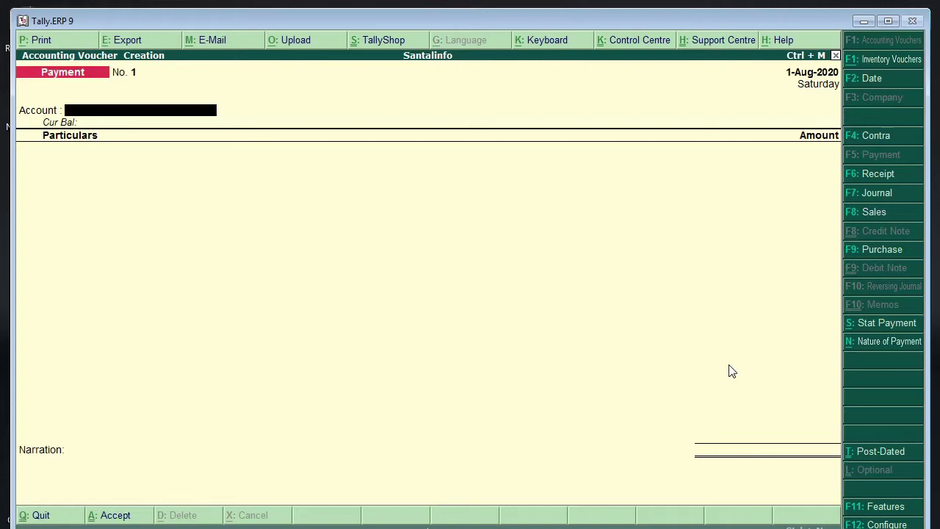
pyautogui.press('F9')
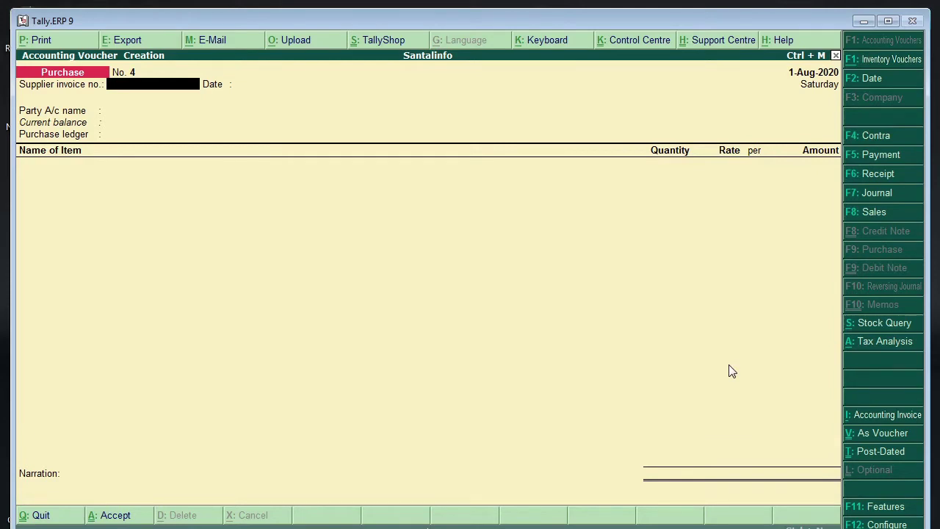
pyautogui.press('F2')
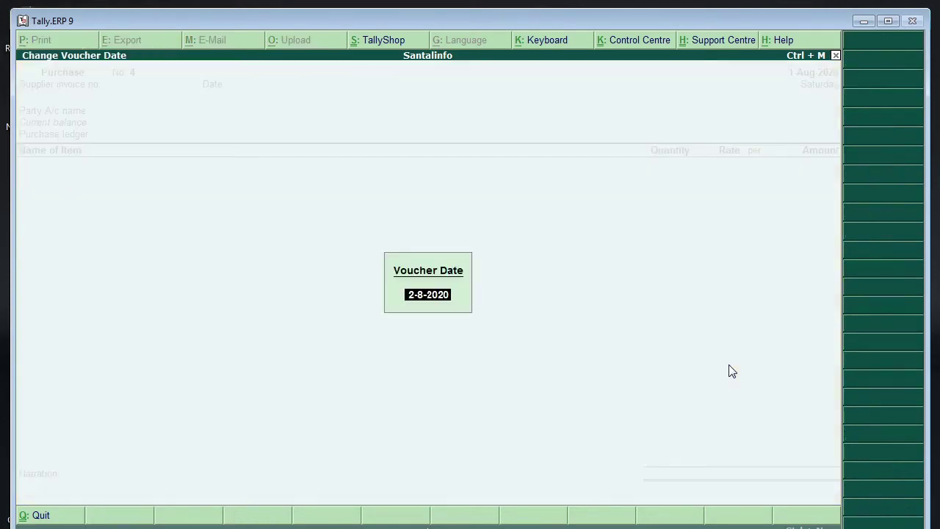
pyautogui.write('1-4')
pyautogui.press('Return')
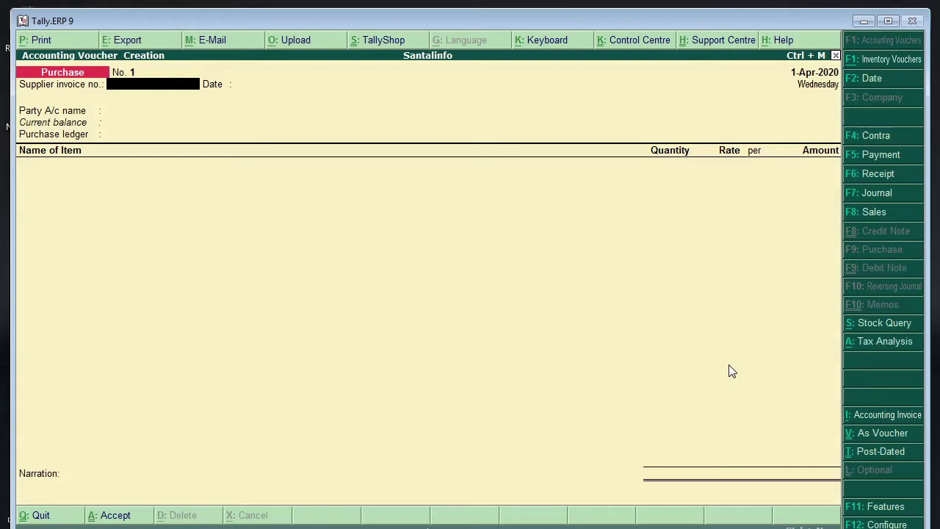
# Step: Enter supplier invoice number 01, party account Abc Company Cr with its default supplier details, and purchase ledger PURCHASE
pyautogui.write('01')
pyautogui.press('Return')
pyautogui.press('Return')
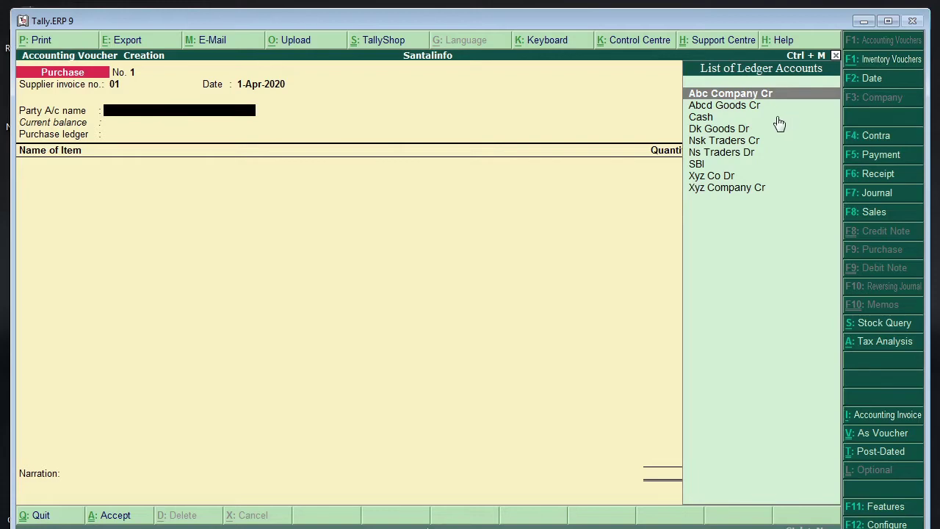
pyautogui.press('Return')
pyautogui.press('Return')
pyautogui.press('Return')
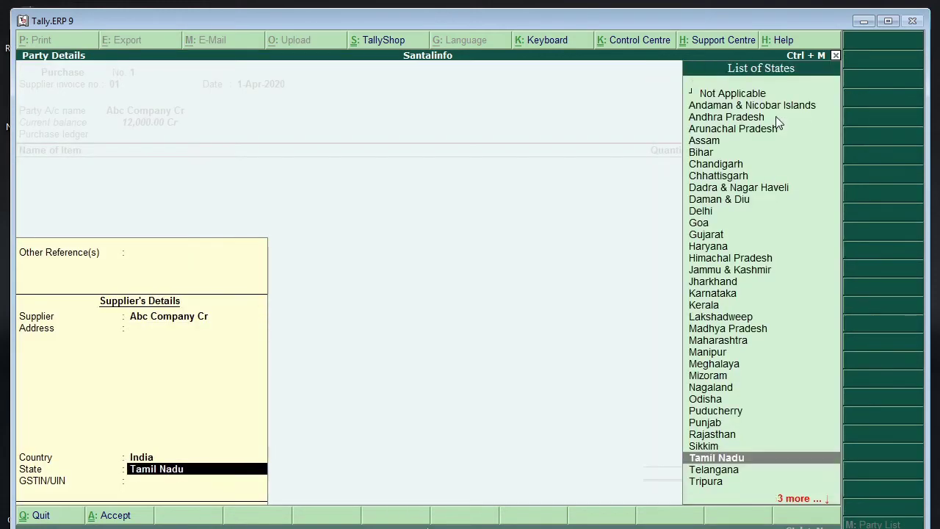
pyautogui.press('Return')
pyautogui.press('Return')
pyautogui.press('Return')
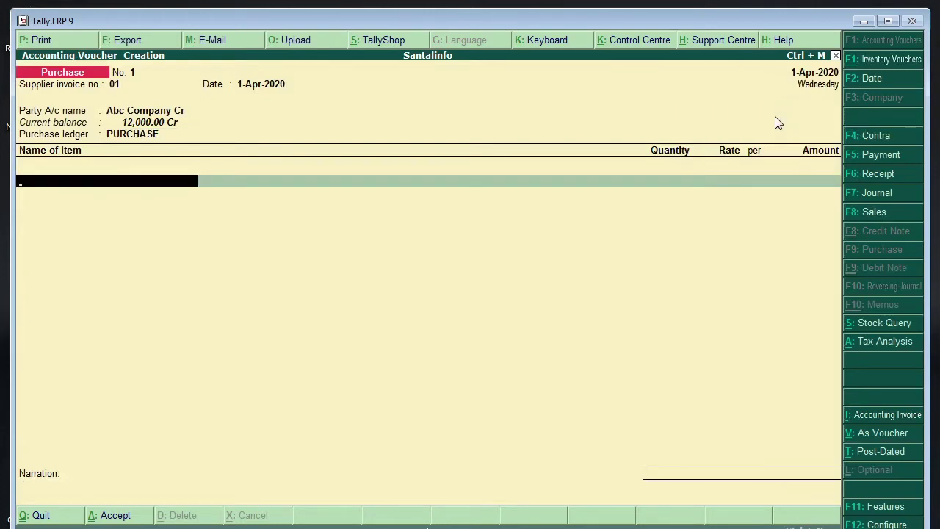
# Step: Add the stock item Ponds Powder with quantity 100 nos at a rate of 80 per nos
pyautogui.write('P')
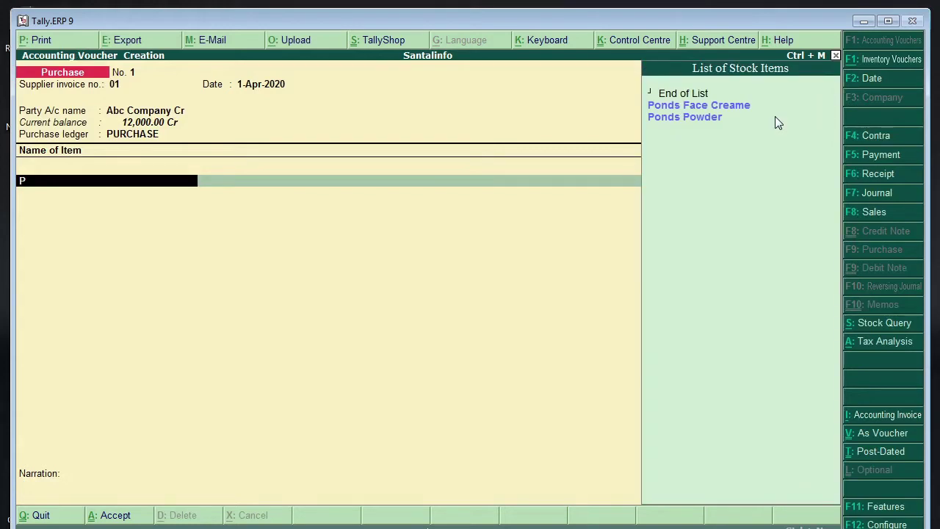
pyautogui.press('Down')
pyautogui.press('Down')
pyautogui.press('Return')
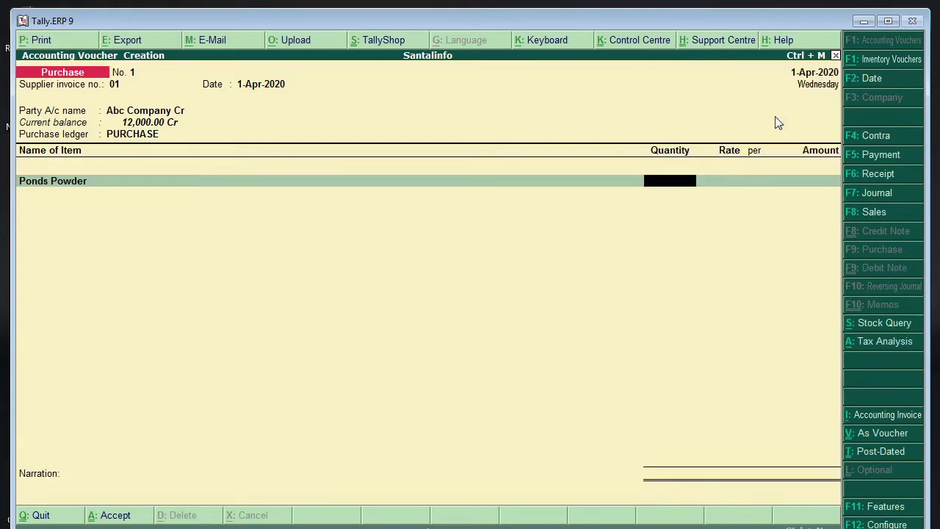
pyautogui.write('100')
pyautogui.press('Return')
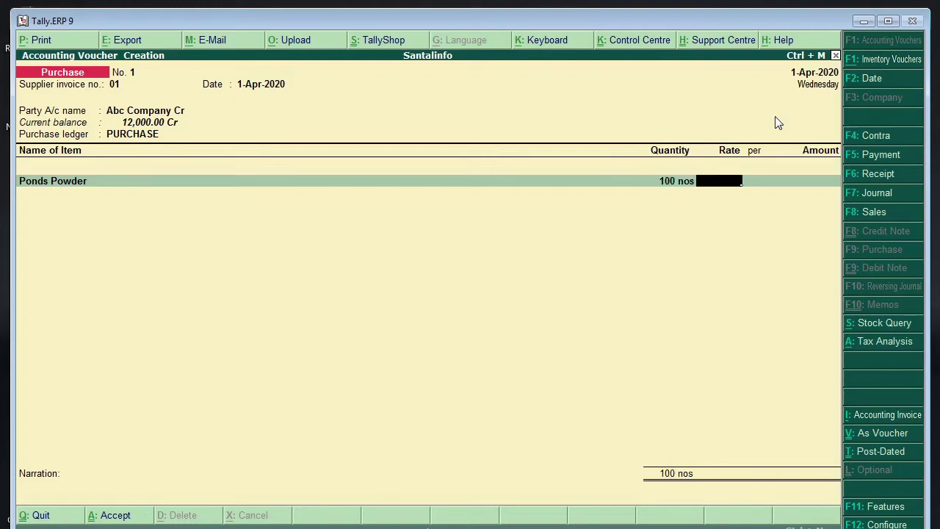
pyautogui.write('80')
pyautogui.press('Return')
pyautogui.press('Return')
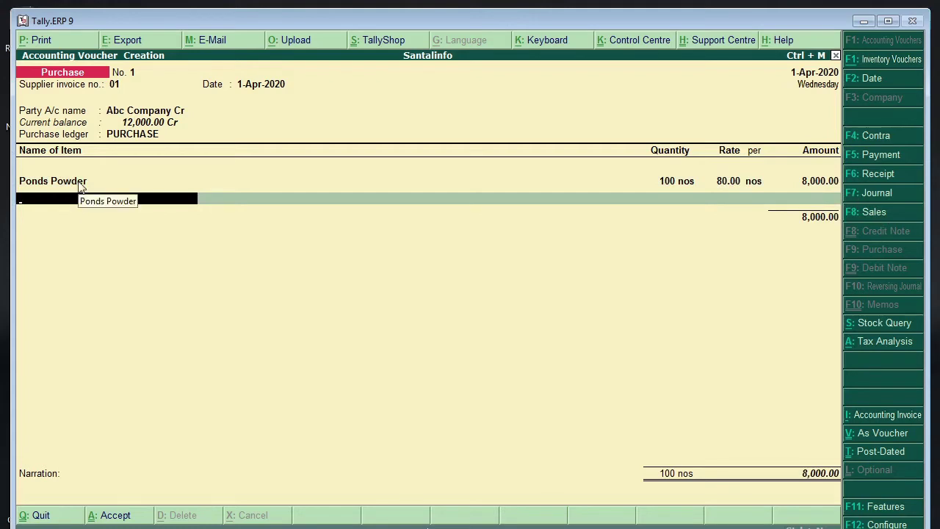
# Step: Try to add Ponds Face Creame as a second item with quantity 100 nos, leaving rate and amount blank
pyautogui.write('P')
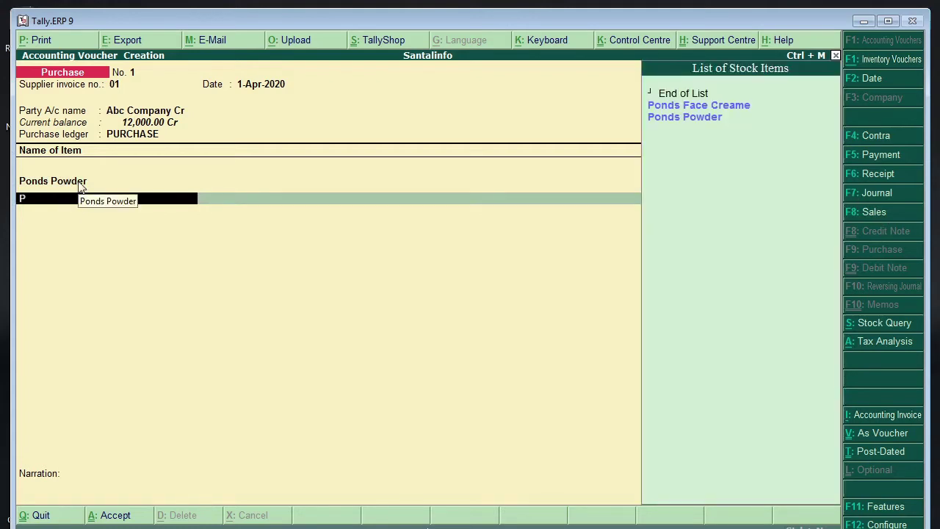
pyautogui.press('Down')
pyautogui.press('Return')
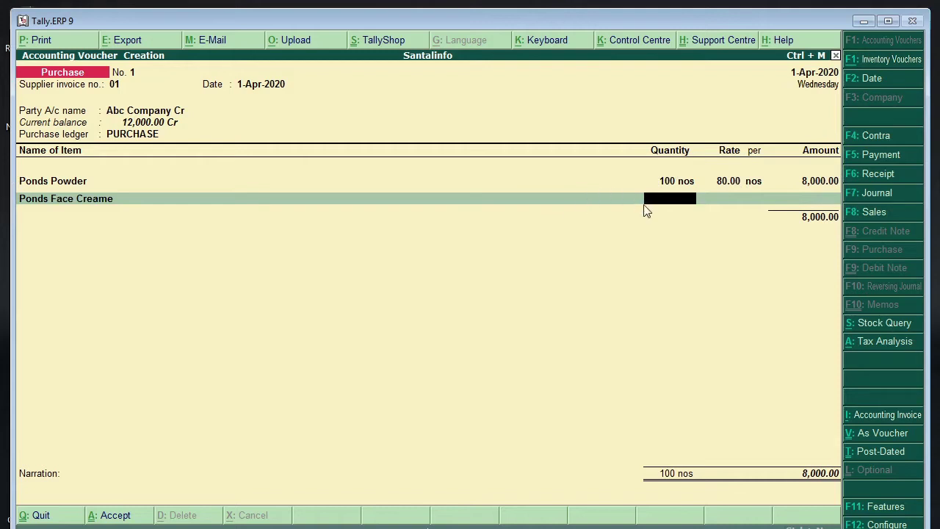
pyautogui.write('100')
pyautogui.press('Return')
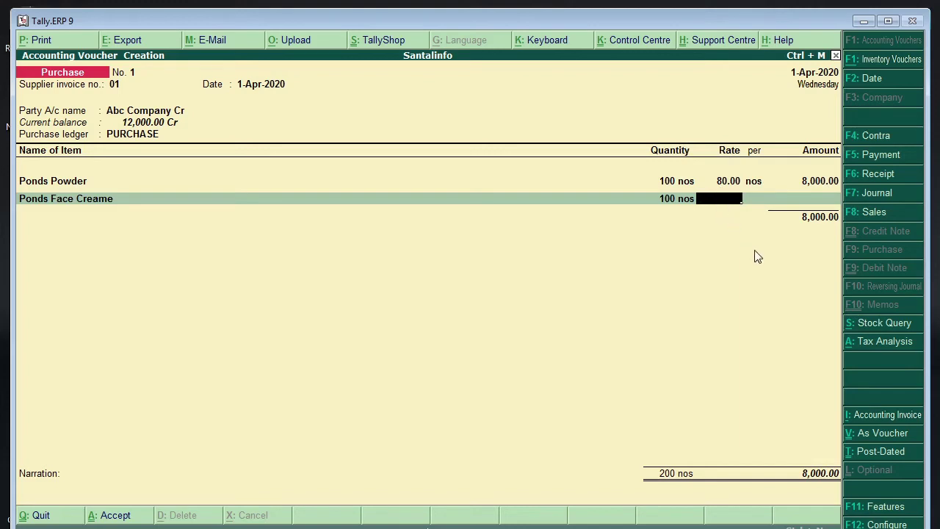
pyautogui.press('Return')
pyautogui.press('Return')
pyautogui.press('Return')
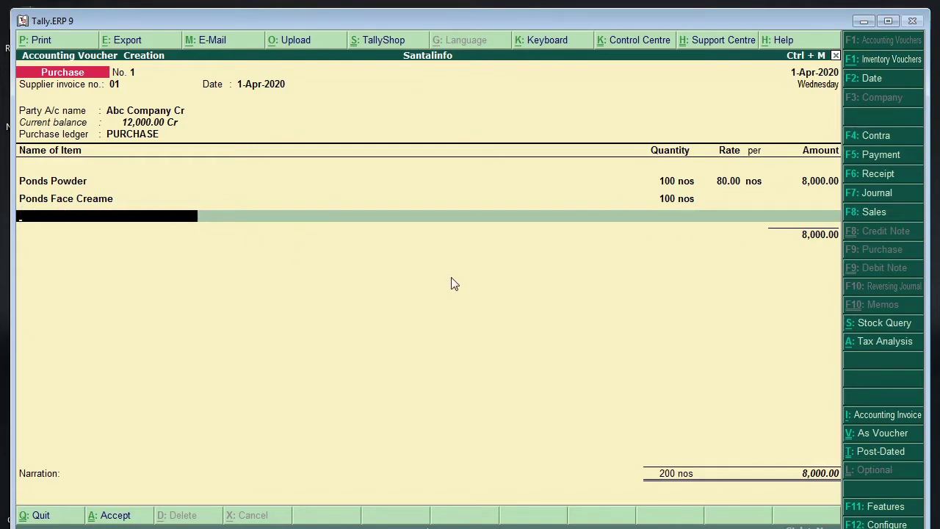
# Step: Finish the item list with no narration, save the purchase voucher and return to the Gateway of Tally
pyautogui.press('Return')
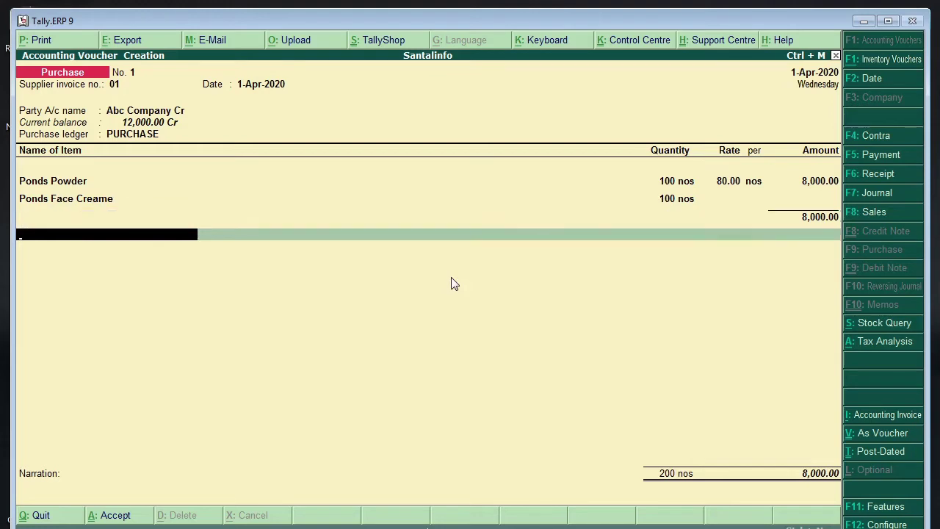
pyautogui.press('Return')
pyautogui.press('Return')
pyautogui.press('Return')
pyautogui.press('Return')
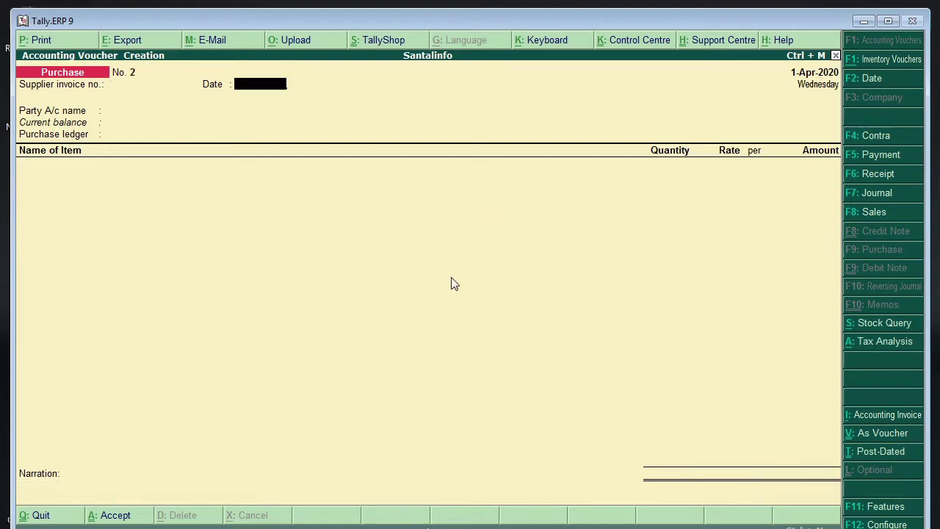
pyautogui.press('Escape')
pyautogui.press('Return')
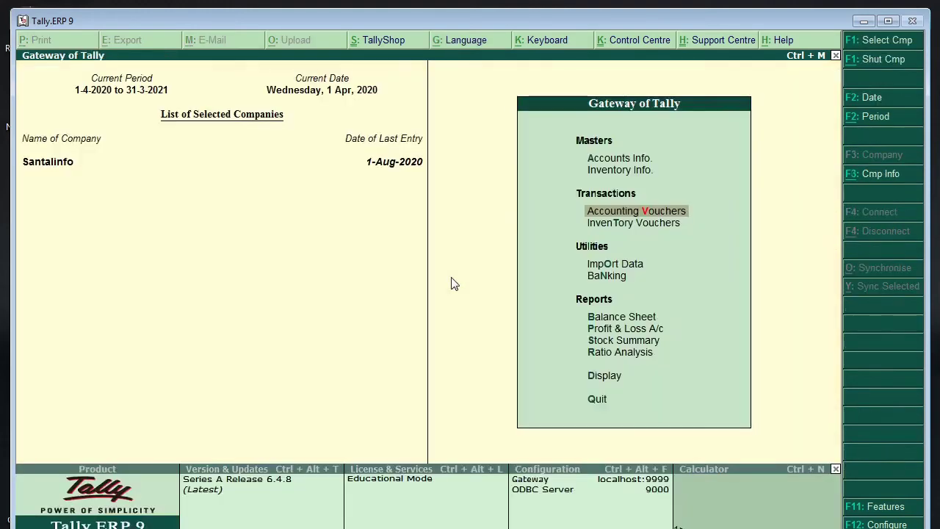
# Step: Open the list of April purchase vouchers from the Purchase Register
pyautogui.press('Up')
pyautogui.press('Up')
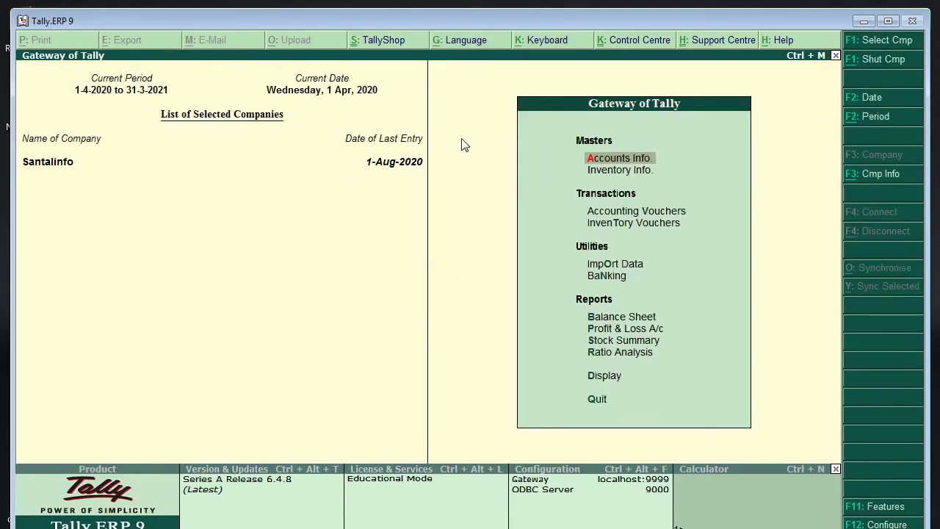
pyautogui.press('d')
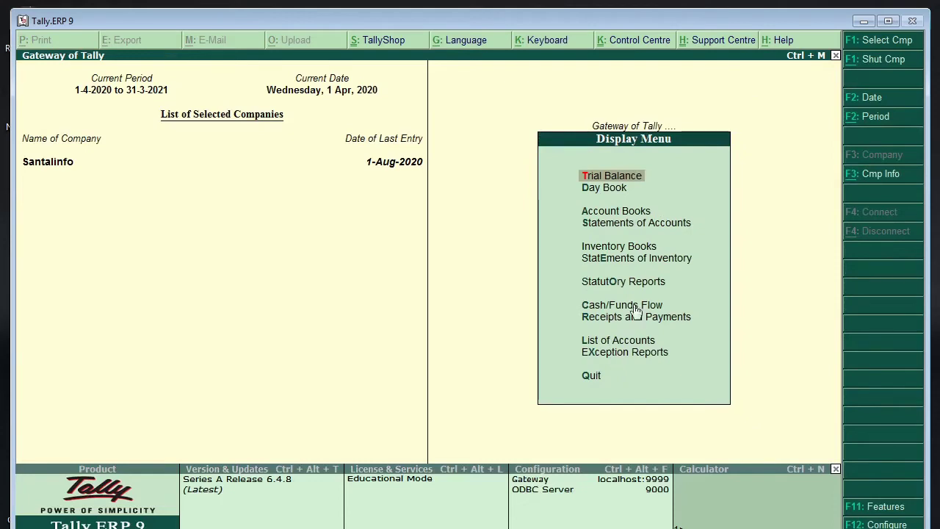
pyautogui.press('a')
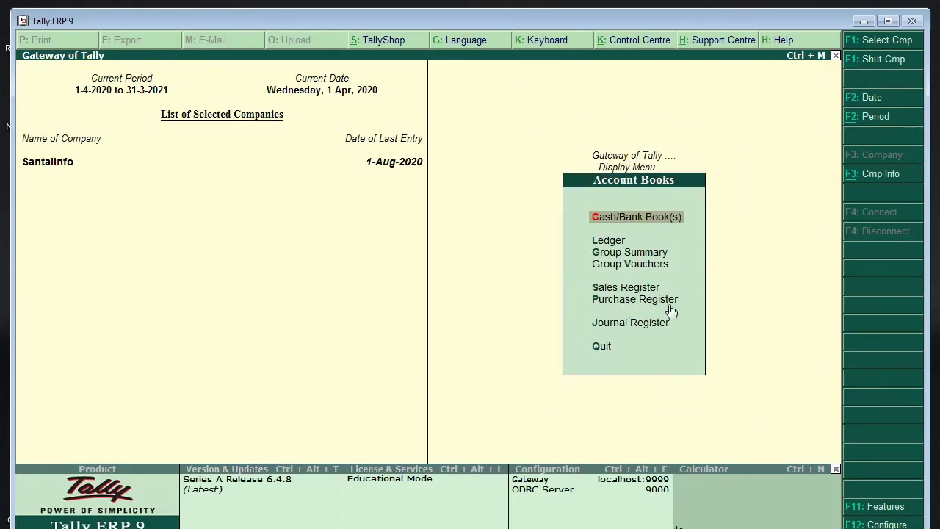
pyautogui.press('p')
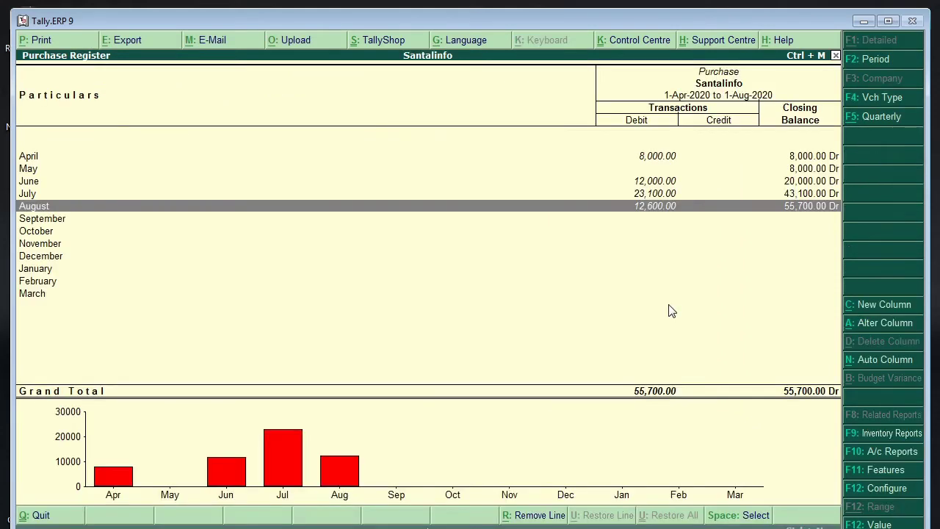
pyautogui.click(669, 157)
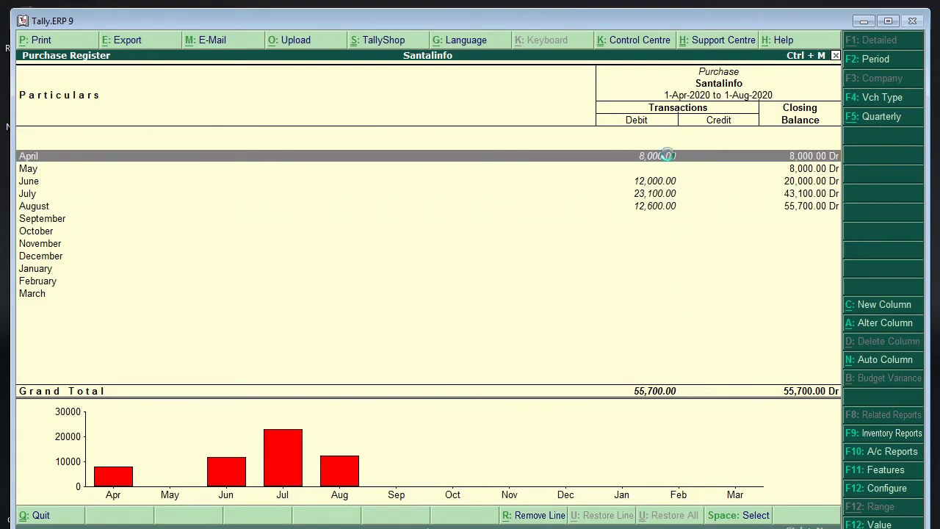
pyautogui.click(670, 159)
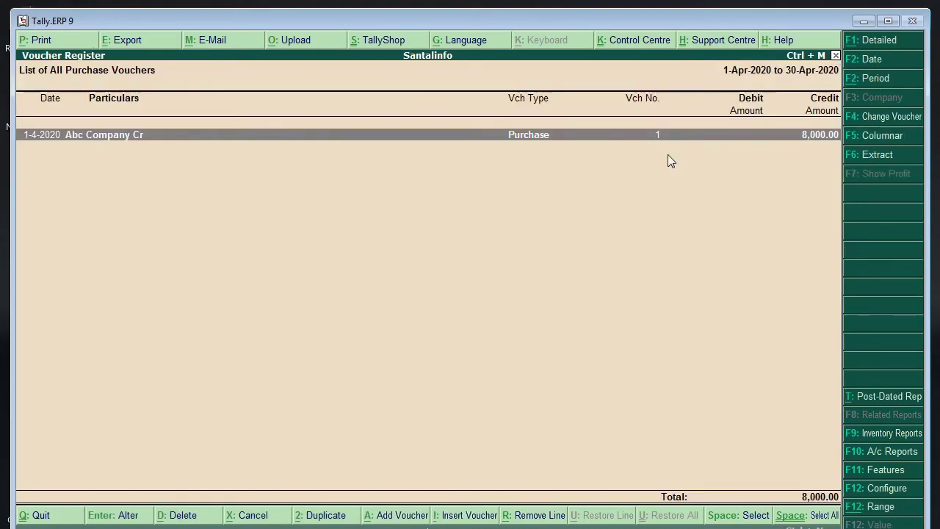
# Step: Check the item lines of the Abc Company Cr purchase voucher, accept it and return to the Gateway of Tally
pyautogui.press('Return')
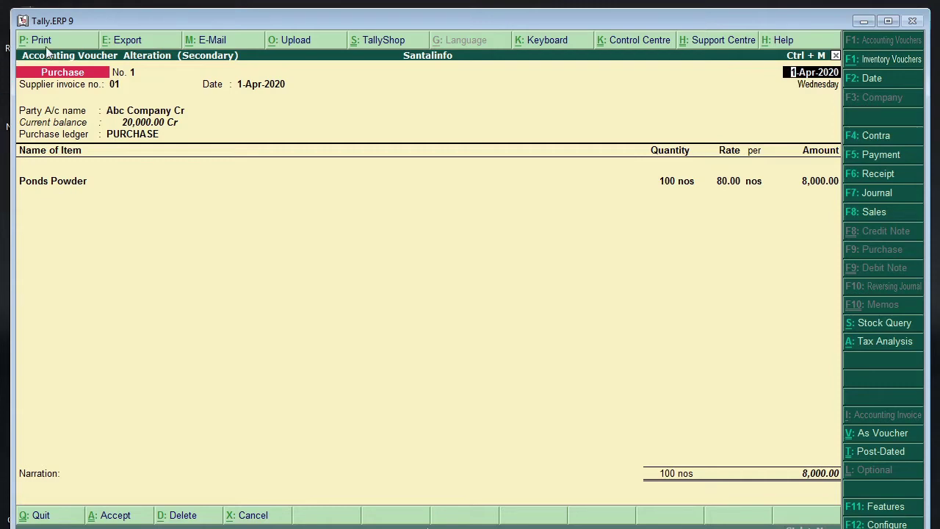
pyautogui.hotkey('ctrl', 'a')
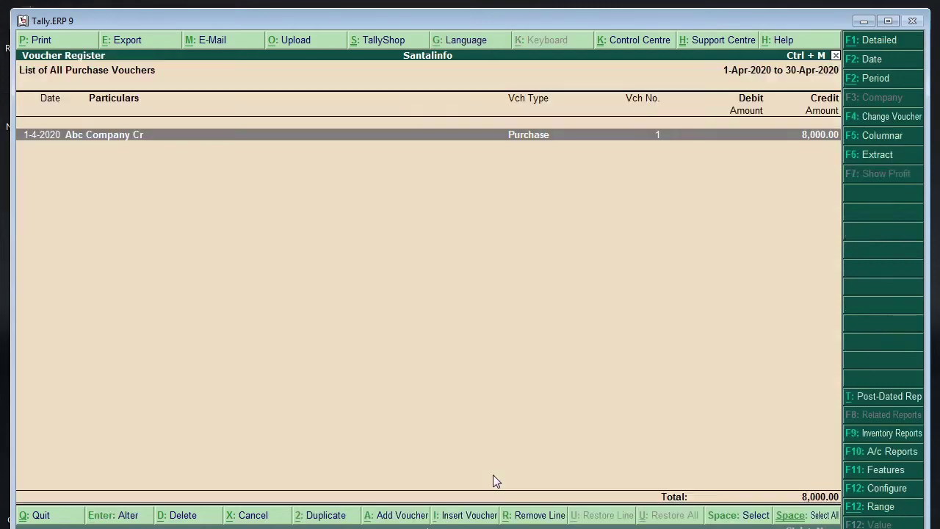
pyautogui.press('Escape')
pyautogui.press('Escape')
pyautogui.press('Escape')
pyautogui.press('Escape')
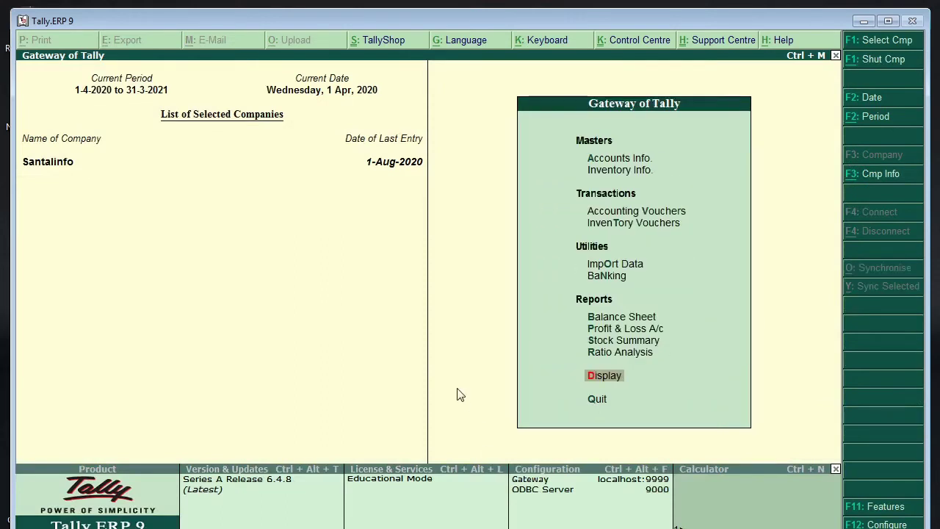
pyautogui.press('Escape')
pyautogui.press('Escape')
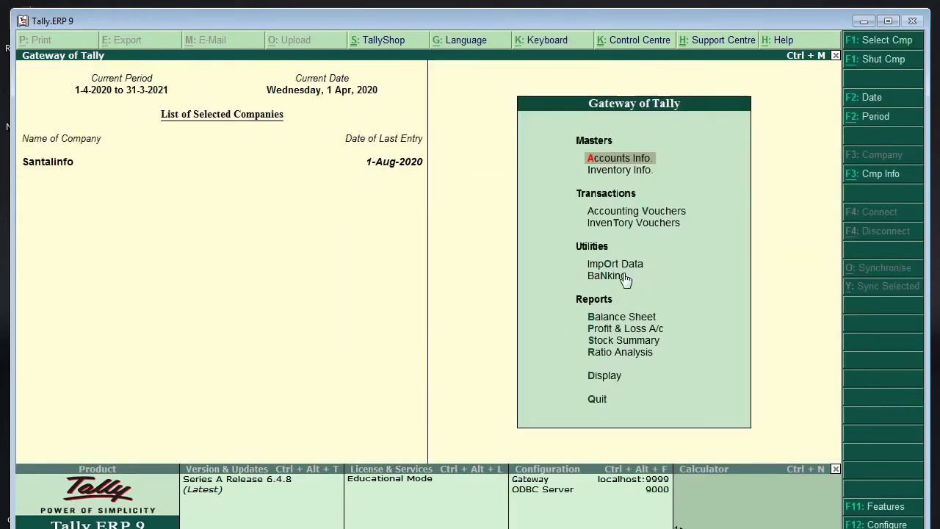
# Step: Examine the items of the Fancy group in the Stock Summary and go back to the Gateway of Tally
pyautogui.click(627, 343)
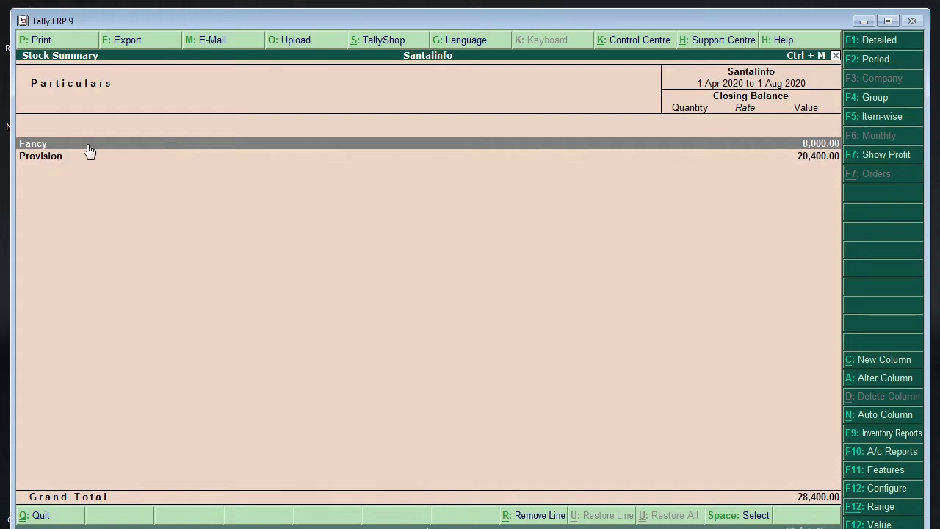
pyautogui.doubleClick(40, 145)
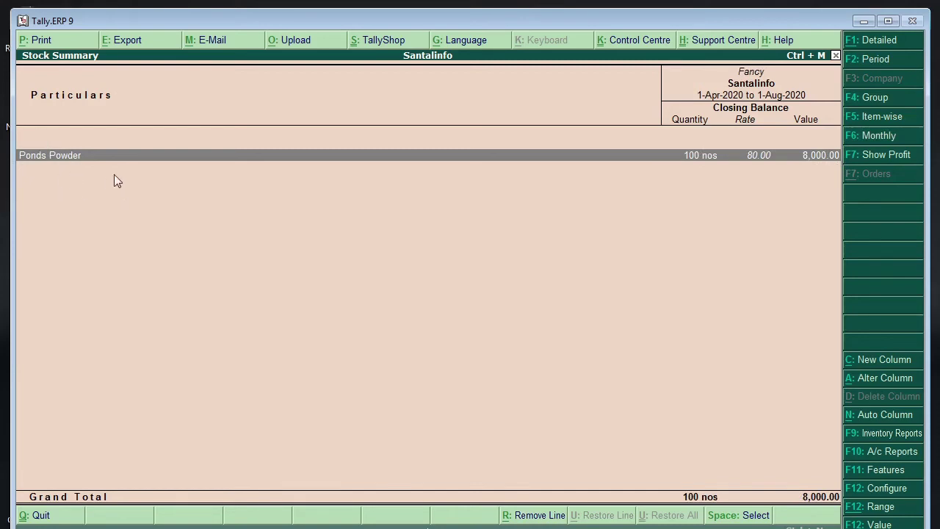
pyautogui.press('Escape')
pyautogui.press('Escape')
pyautogui.press('Escape')
pyautogui.press('Escape')
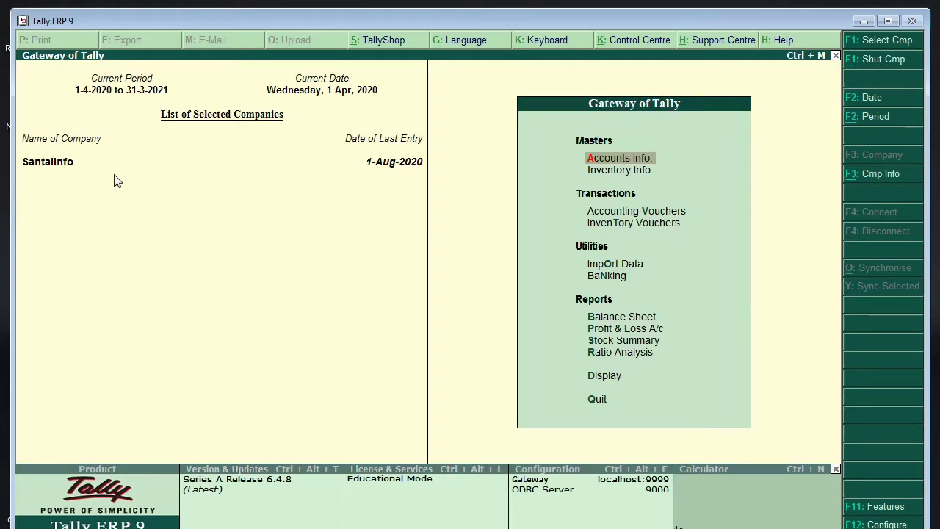
# Step: Reopen the April purchase voucher of Abc Company Cr from the Purchase Register for alteration
pyautogui.press('d')
pyautogui.press('a')
pyautogui.press('p')
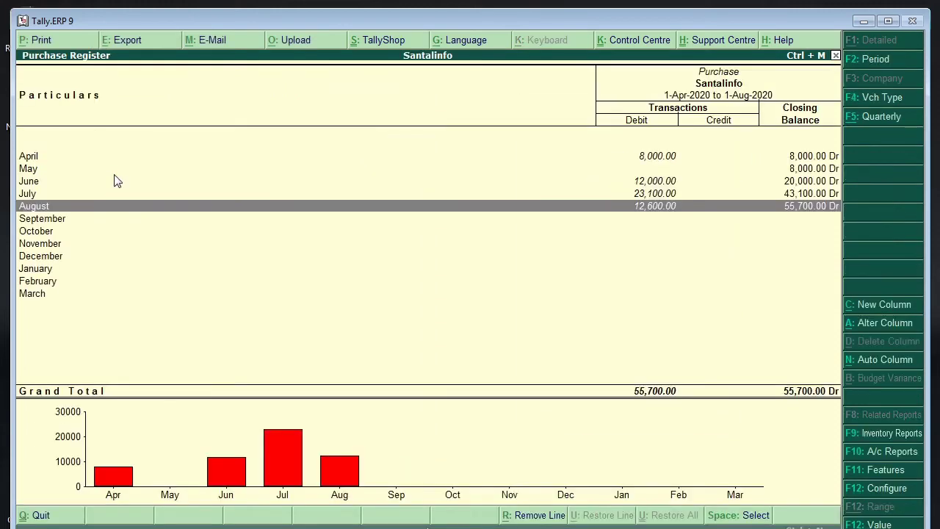
pyautogui.press('Up')
pyautogui.press('Up')
pyautogui.press('Up')
pyautogui.press('Up')
pyautogui.press('Return')
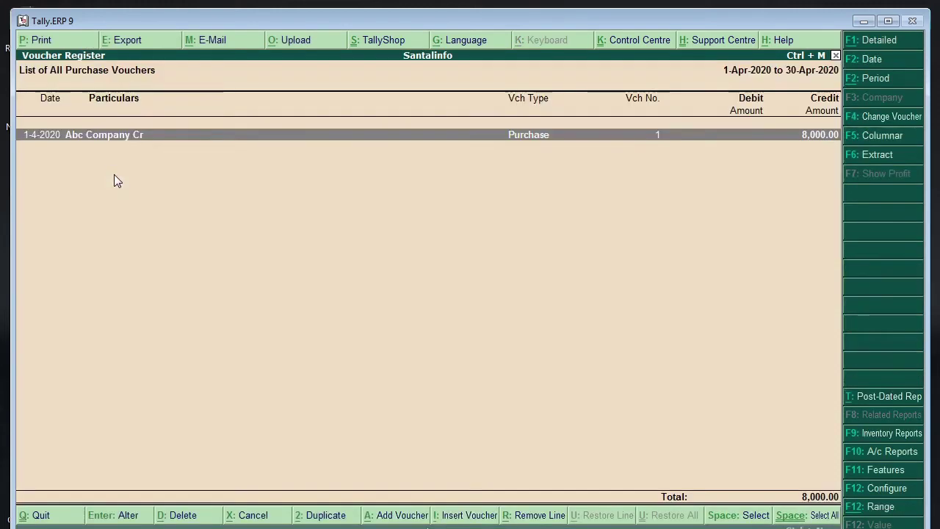
pyautogui.press('Return')
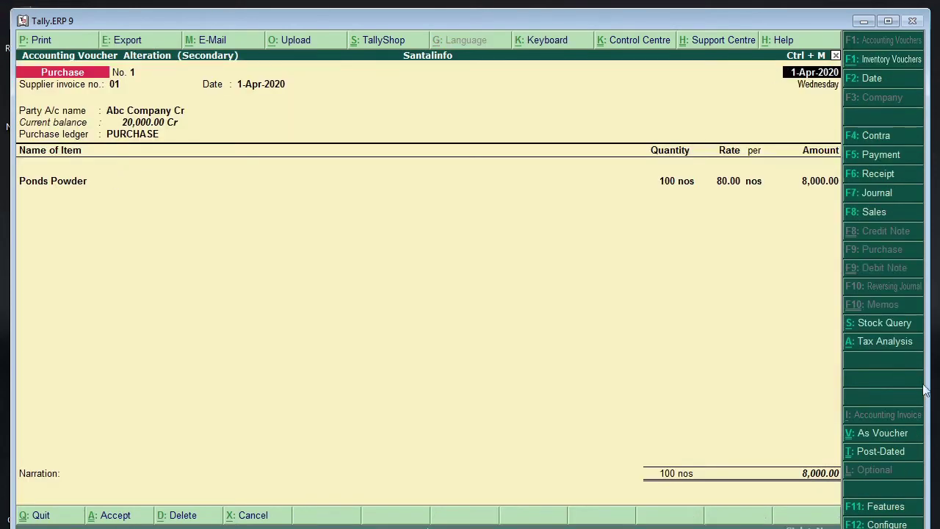
# Step: Go through the purchase voucher's header, party details and Ponds Powder line to the blank item line below
pyautogui.press('Return')
pyautogui.press('Return')
pyautogui.press('Return')
pyautogui.press('Return')
pyautogui.press('Return')
pyautogui.press('Return')
pyautogui.press('Return')
pyautogui.press('Return')
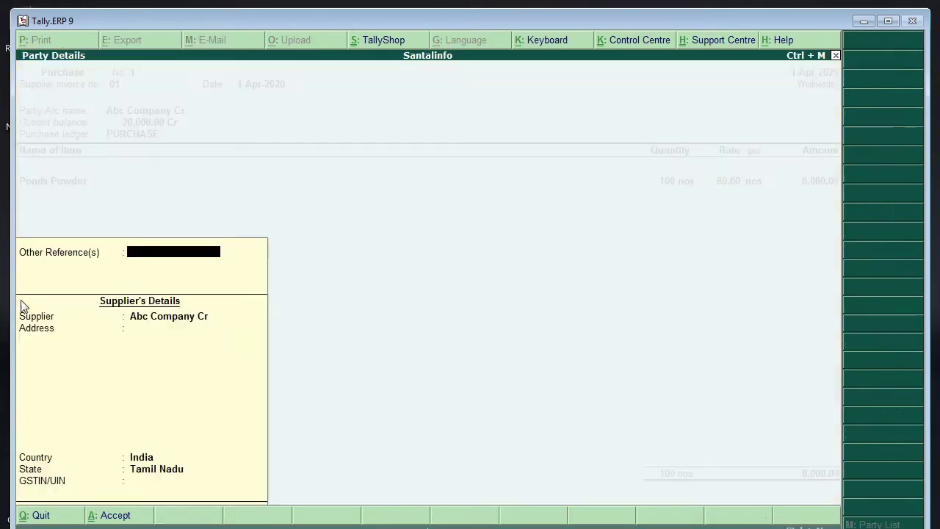
pyautogui.press('Return')
pyautogui.press('Return')
pyautogui.press('Return')
pyautogui.press('Return')
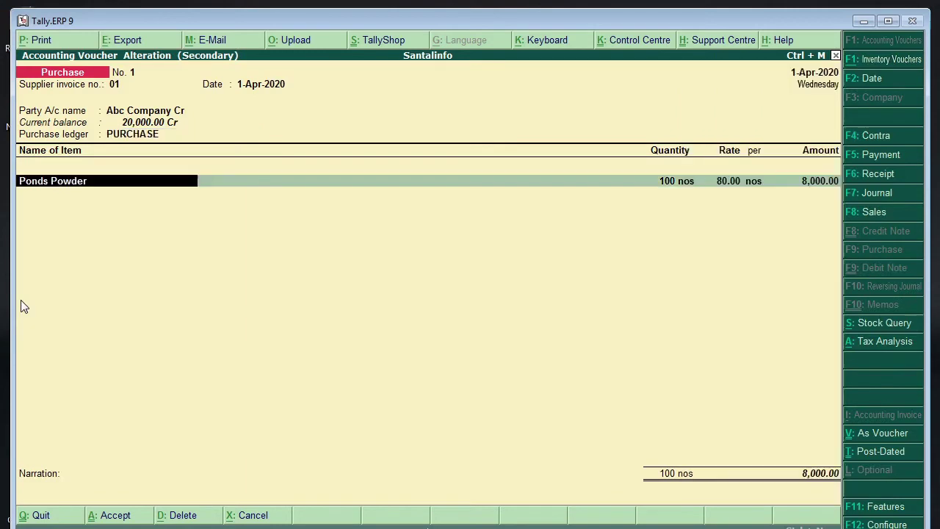
pyautogui.press('Return')
pyautogui.press('Return')
pyautogui.press('Return')
pyautogui.press('Return')
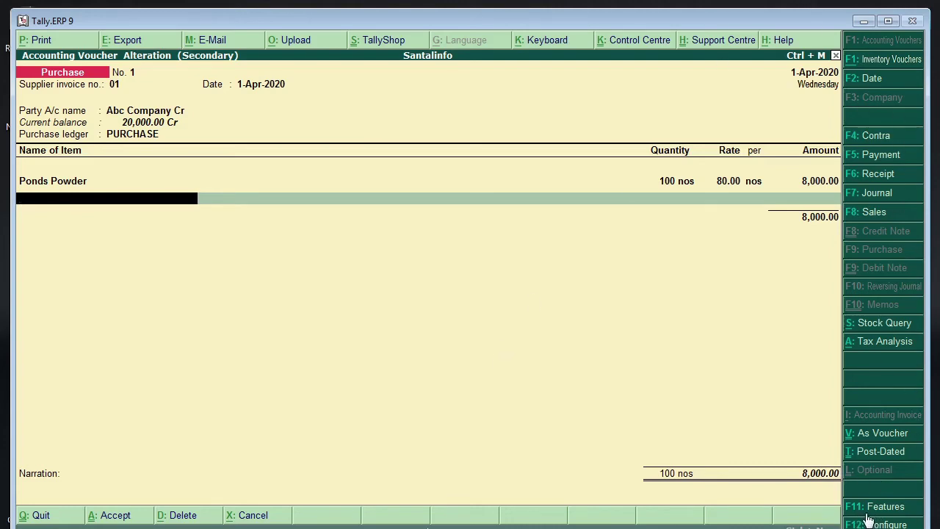
# Step: Enable zero-valued transactions in the company's Accounting Features and accept the settings
pyautogui.press('F11')
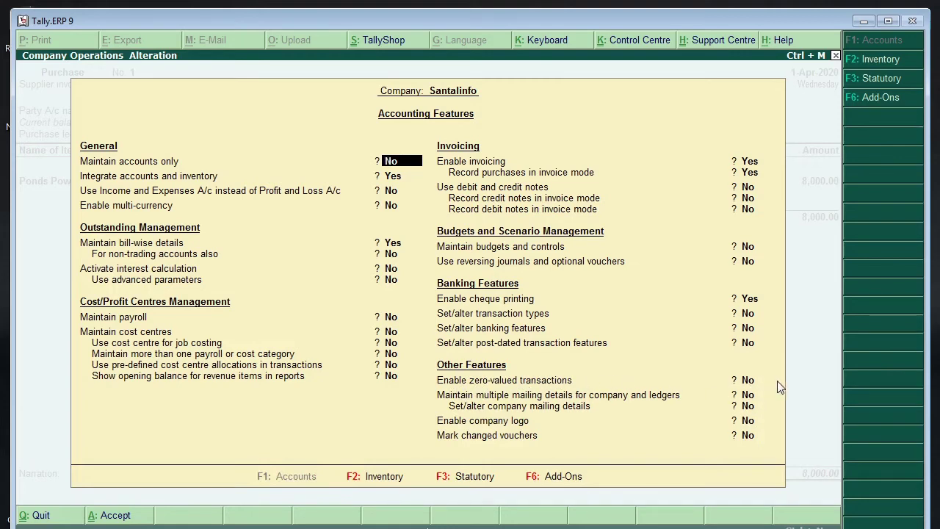
pyautogui.press('Return')
pyautogui.press('Return')
pyautogui.press('Return')
pyautogui.press('Return')
pyautogui.press('Return')
pyautogui.press('Return')
pyautogui.press('Return')
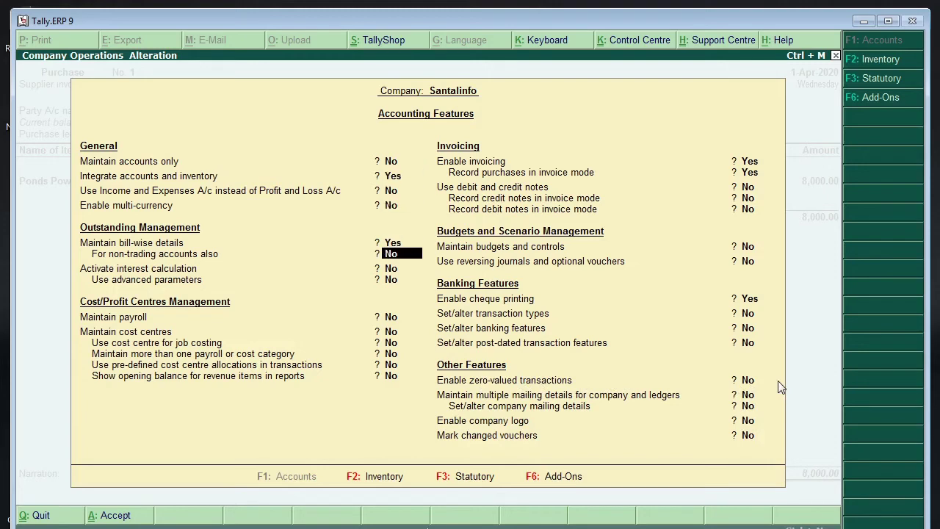
pyautogui.press('Return')
pyautogui.press('Return')
pyautogui.press('Return')
pyautogui.press('Return')
pyautogui.press('Return')
pyautogui.press('Return')
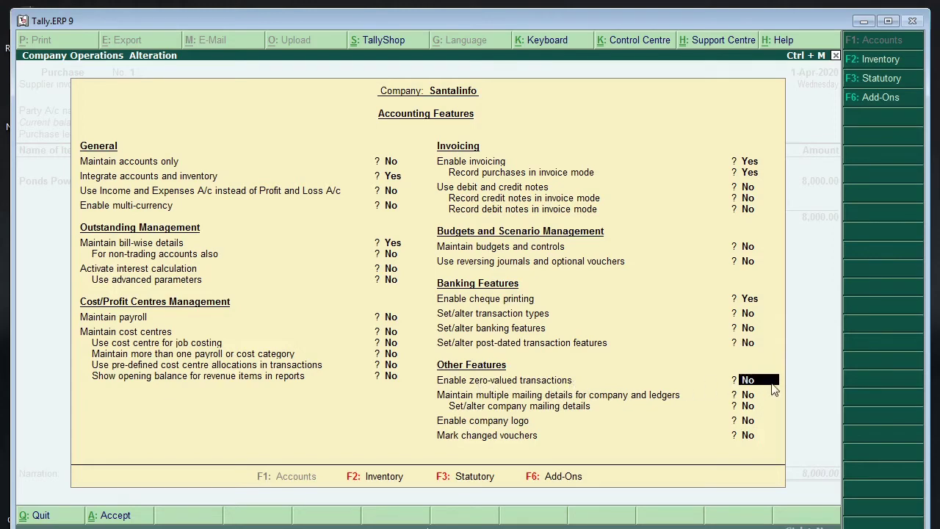
pyautogui.write('y')
pyautogui.press('Return')
pyautogui.press('Return')
pyautogui.press('Return')
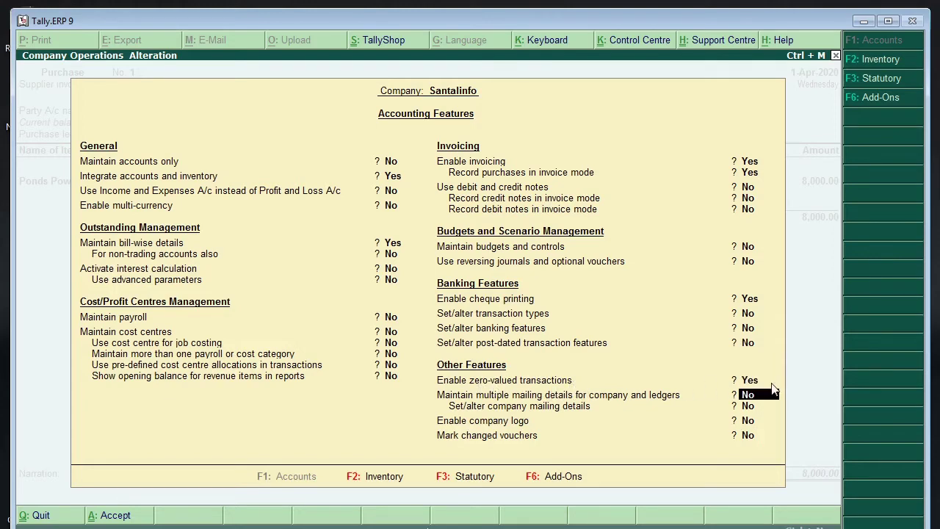
pyautogui.press('y')
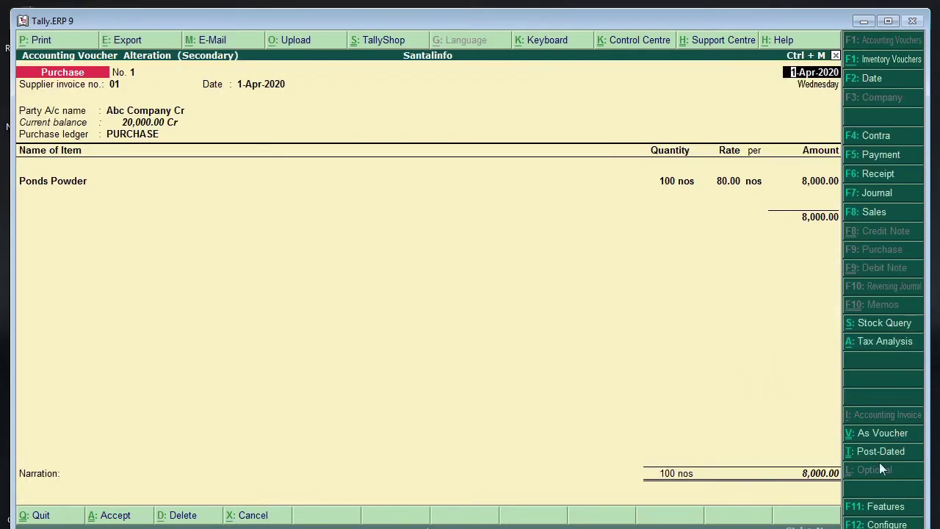
# Step: Check the zero-valued transactions option in the company's Inventory Features and return to the purchase voucher
pyautogui.click(879, 516)
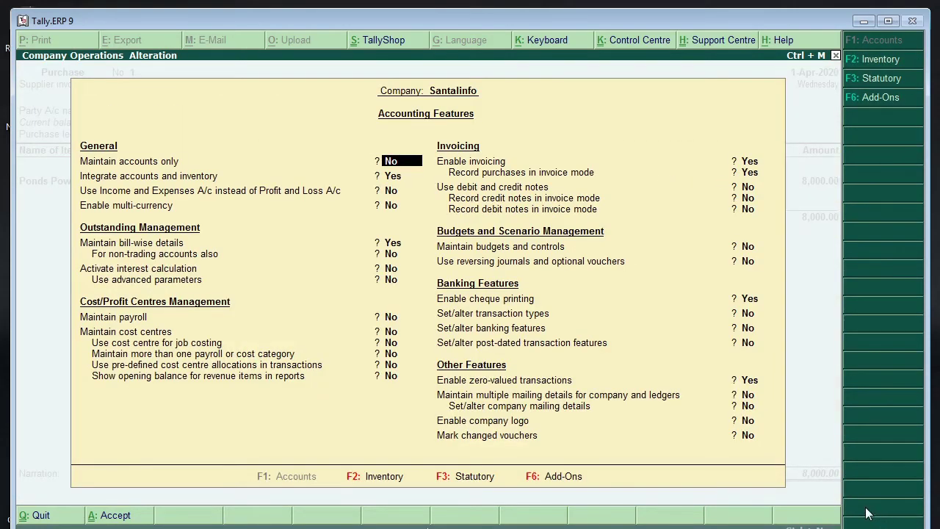
pyautogui.click(377, 479)
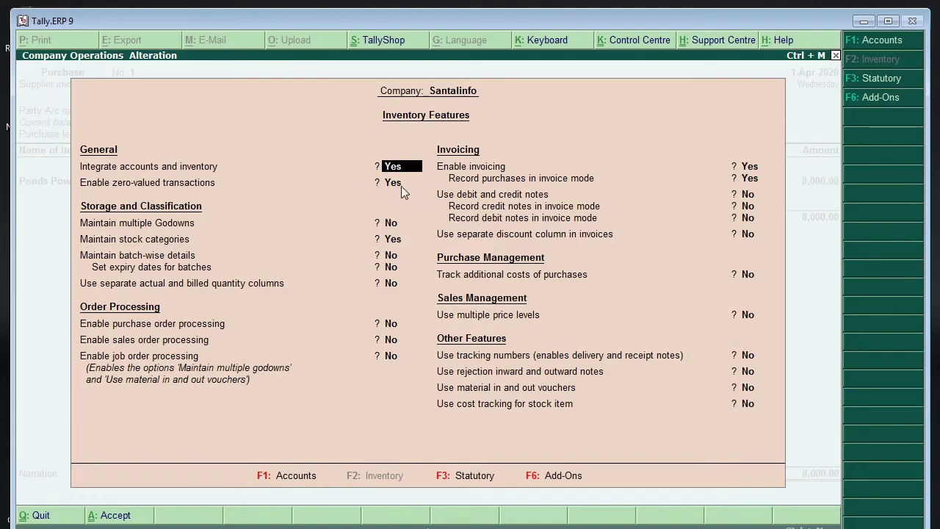
pyautogui.press('Escape')
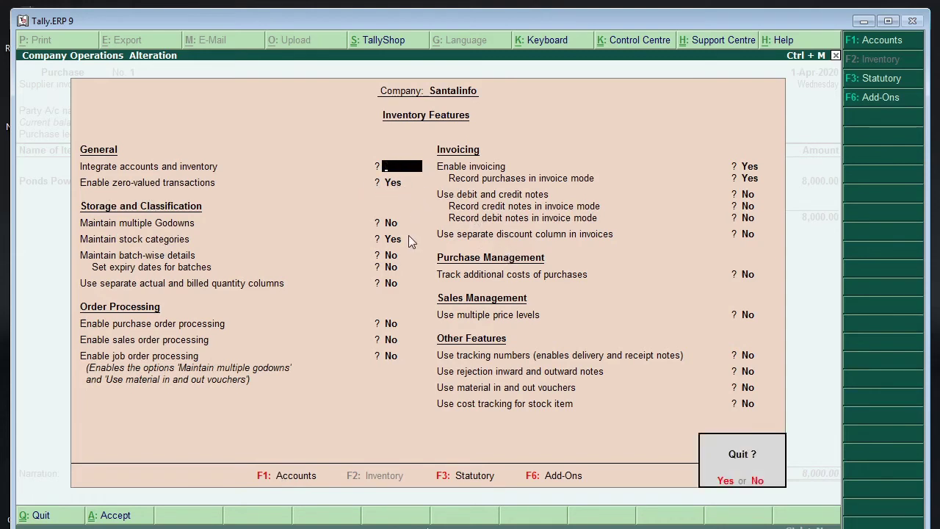
pyautogui.press('Return')
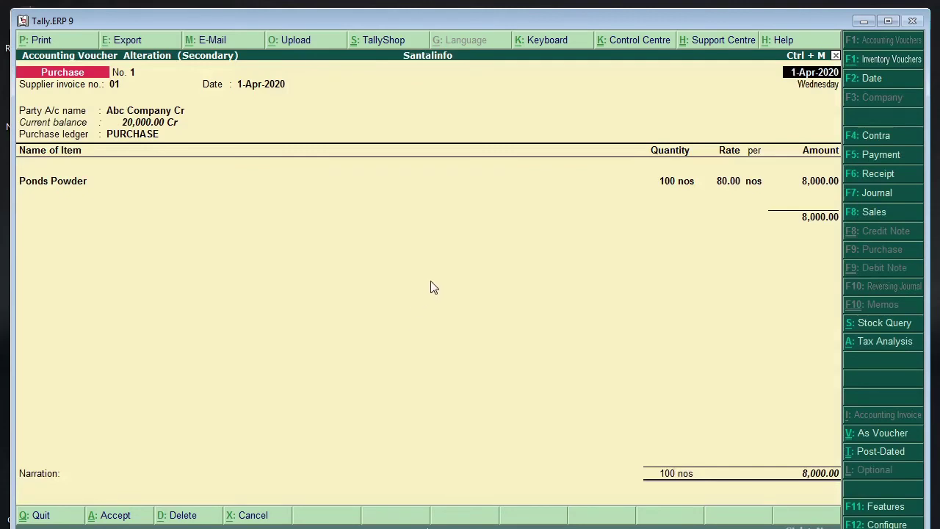
# Step: Keep the purchase voucher's header, party details and Ponds Powder line as entered and go to a new item line
pyautogui.press('Return')
pyautogui.press('Return')
pyautogui.press('Return')
pyautogui.press('Return')
pyautogui.press('Return')
pyautogui.press('Return')
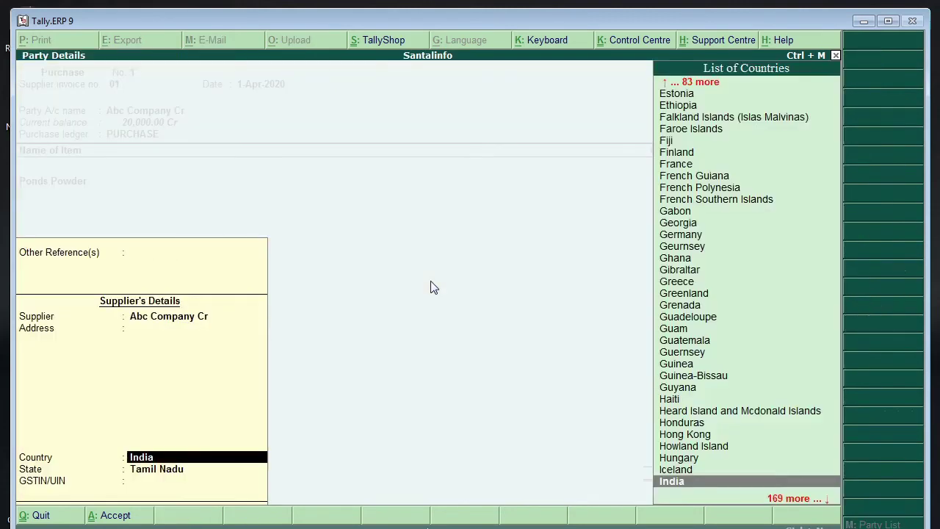
pyautogui.press('Return')
pyautogui.press('Return')
pyautogui.press('Return')
pyautogui.press('Return')
pyautogui.press('Return')
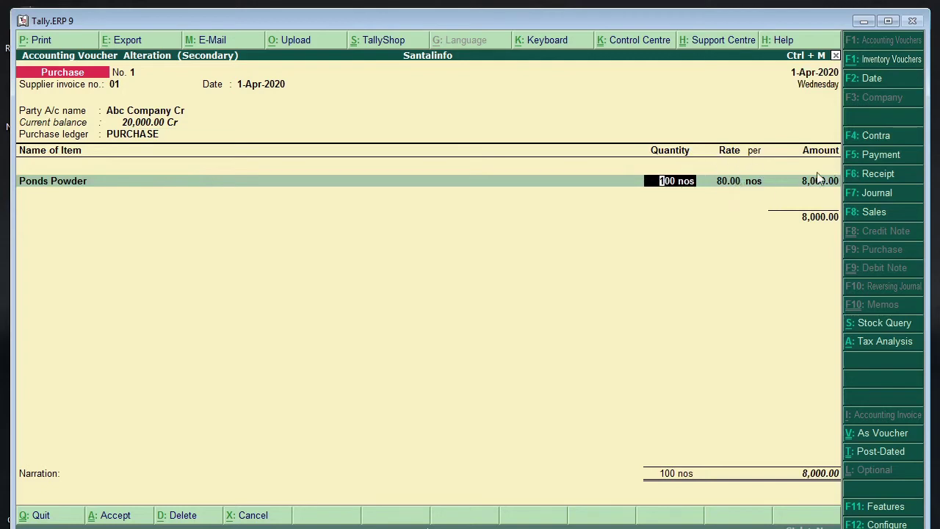
pyautogui.press('Return')
pyautogui.press('Return')
pyautogui.press('Return')
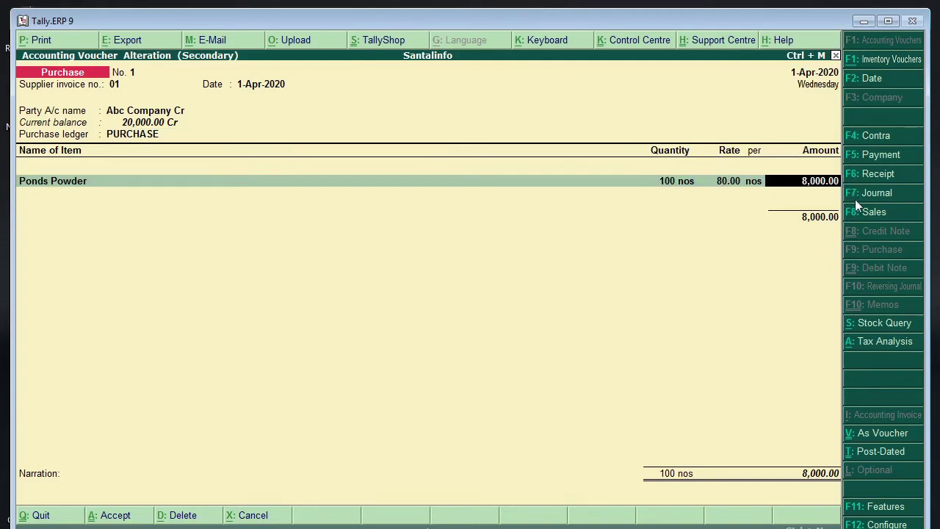
pyautogui.press('Return')
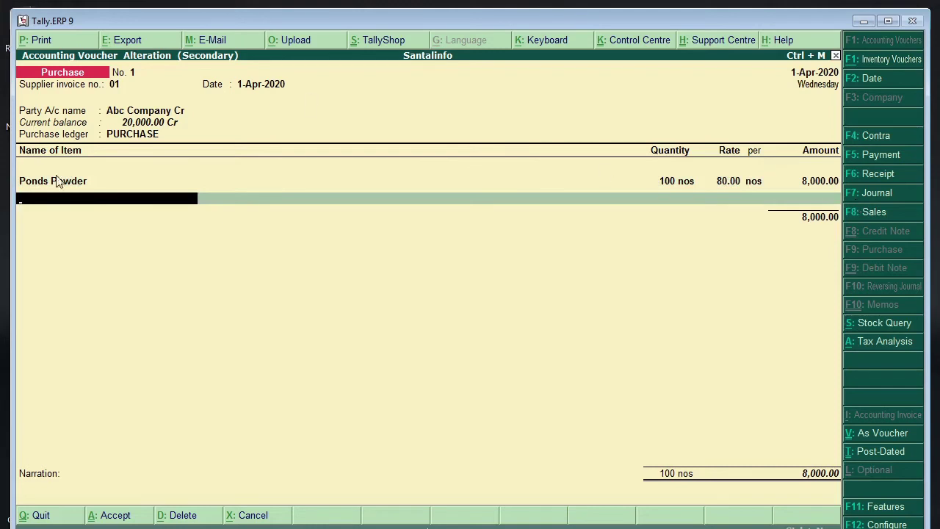
# Step: Add Ponds Face Creame with a quantity of 100 nos and no rate, and accept the altered purchase voucher
pyautogui.write('P')
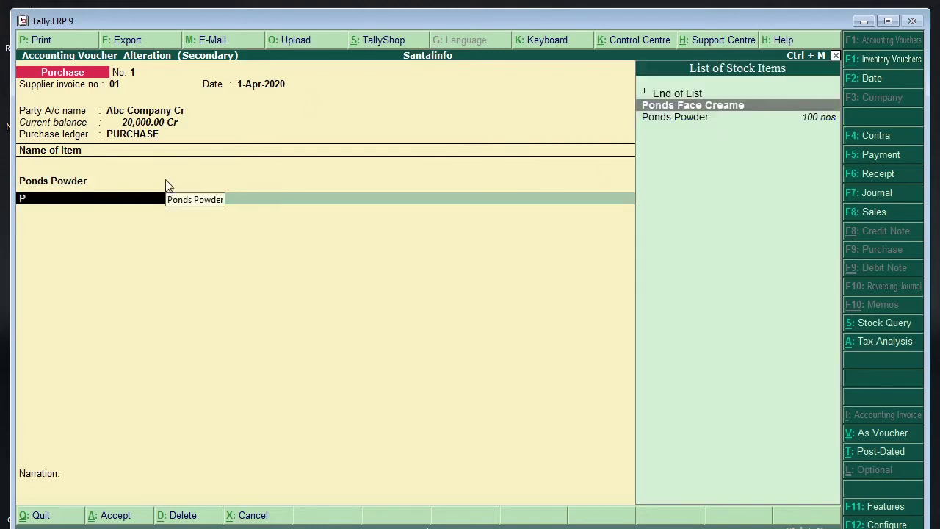
pyautogui.press('Return')
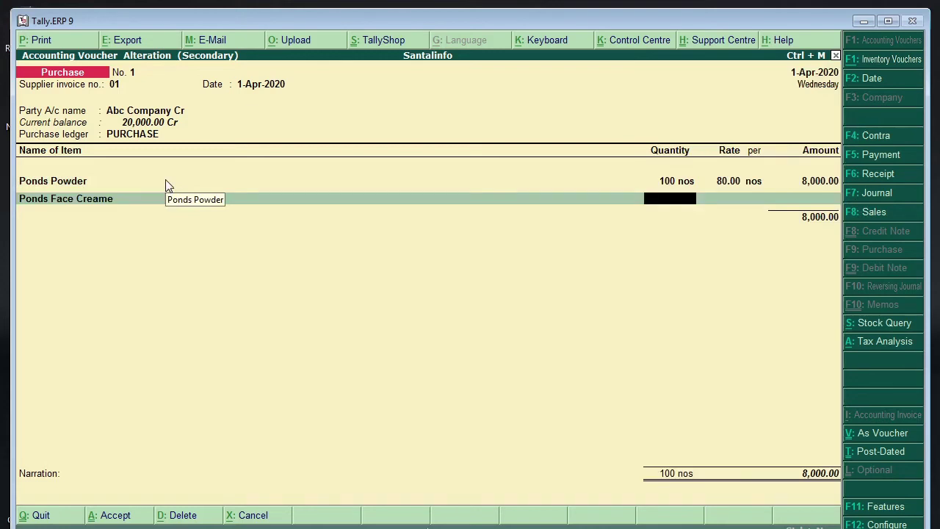
pyautogui.write('100')
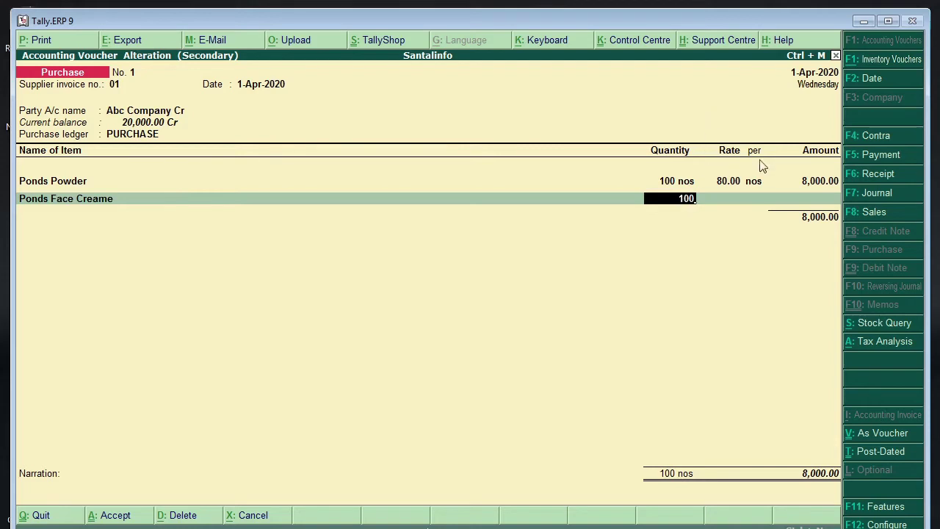
pyautogui.press('Return')
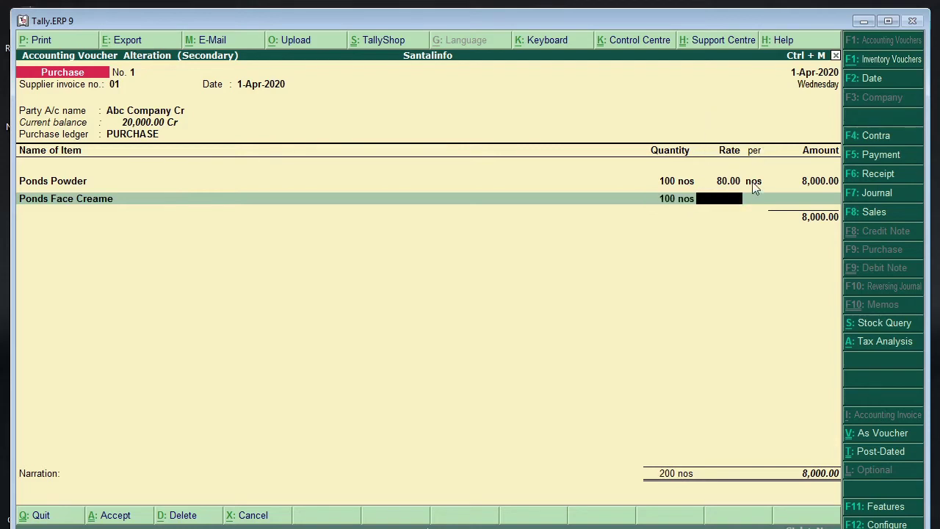
pyautogui.press('Return')
pyautogui.press('Return')
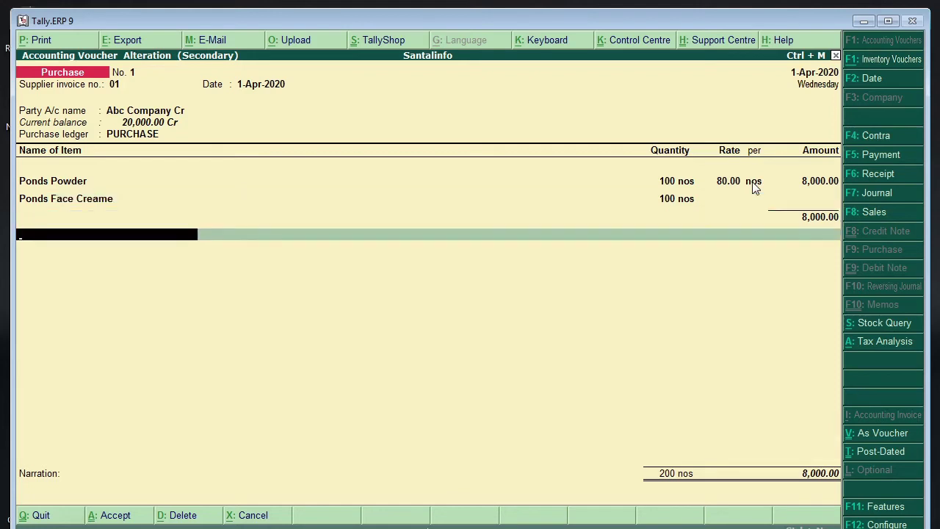
pyautogui.press('Return')
pyautogui.press('Return')
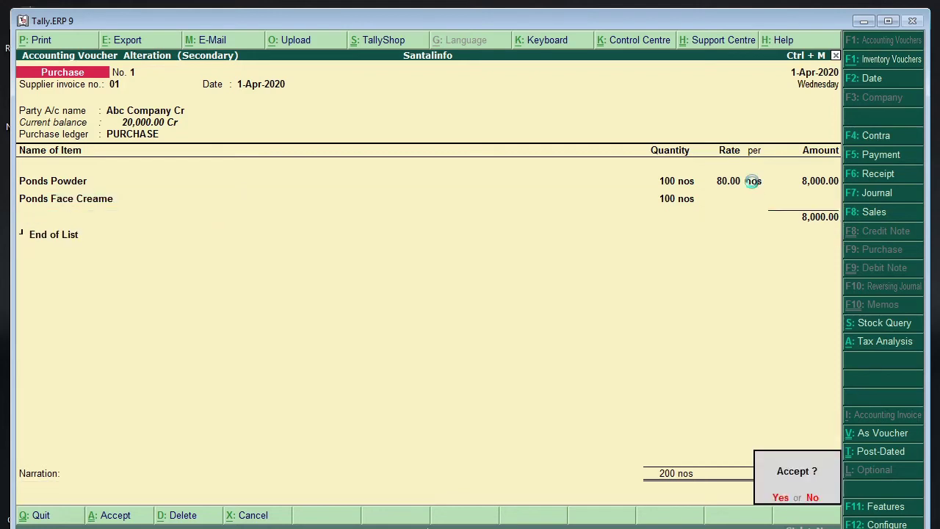
pyautogui.press('Return')
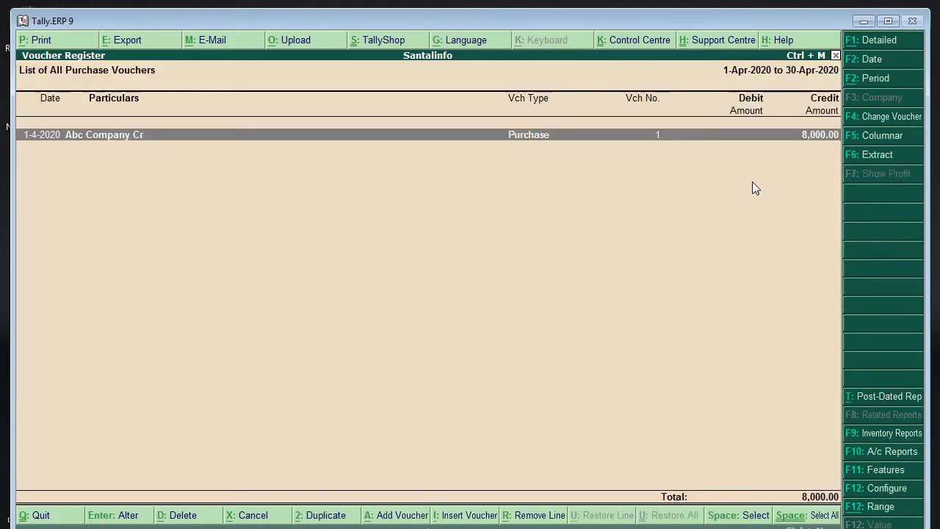
# Step: Reopen the Abc Company Cr purchase voucher to review its item lines, and return to the Gateway of Tally
pyautogui.press('Return')
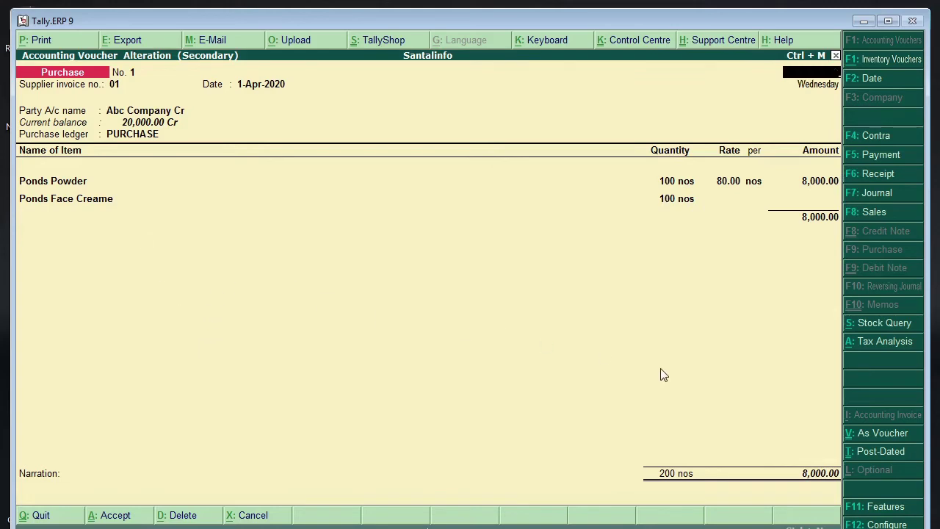
pyautogui.press('Escape')
pyautogui.press('Escape')
pyautogui.press('Escape')
pyautogui.press('Escape')
pyautogui.press('Escape')
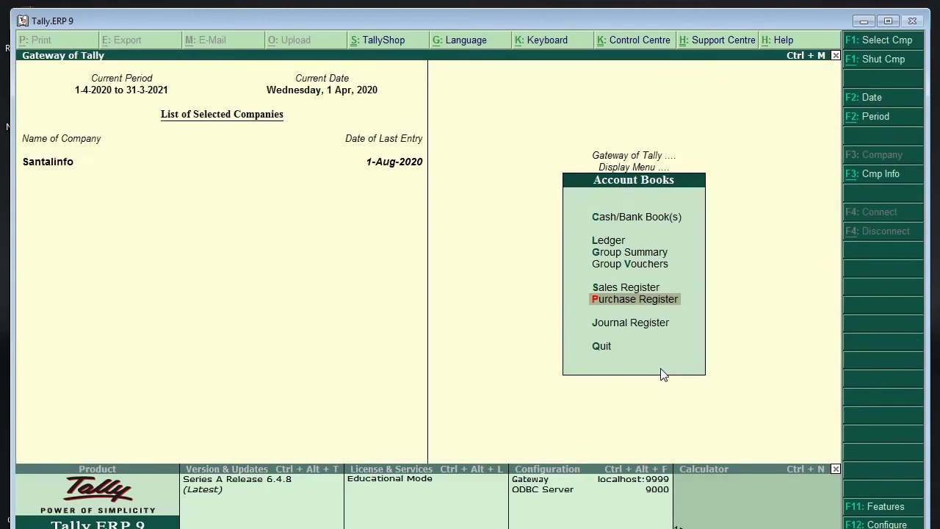
pyautogui.press('Escape')
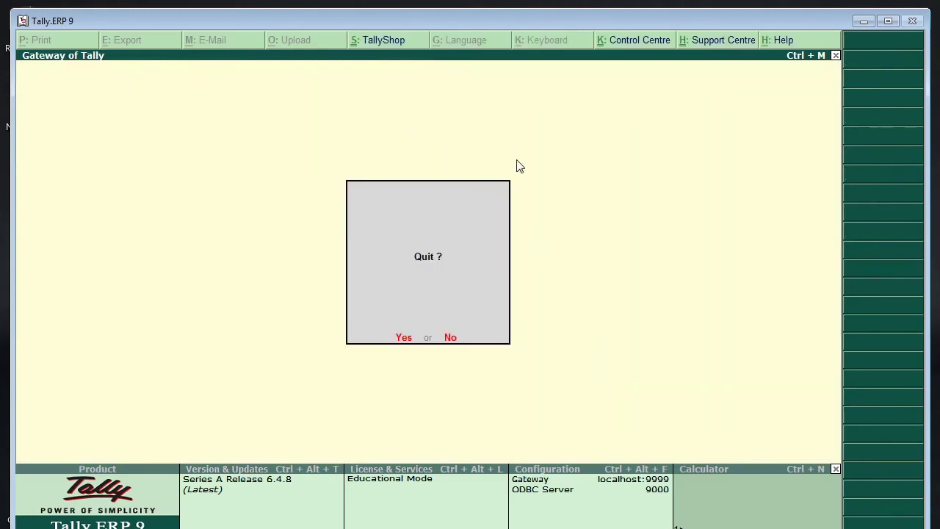
pyautogui.press('n')
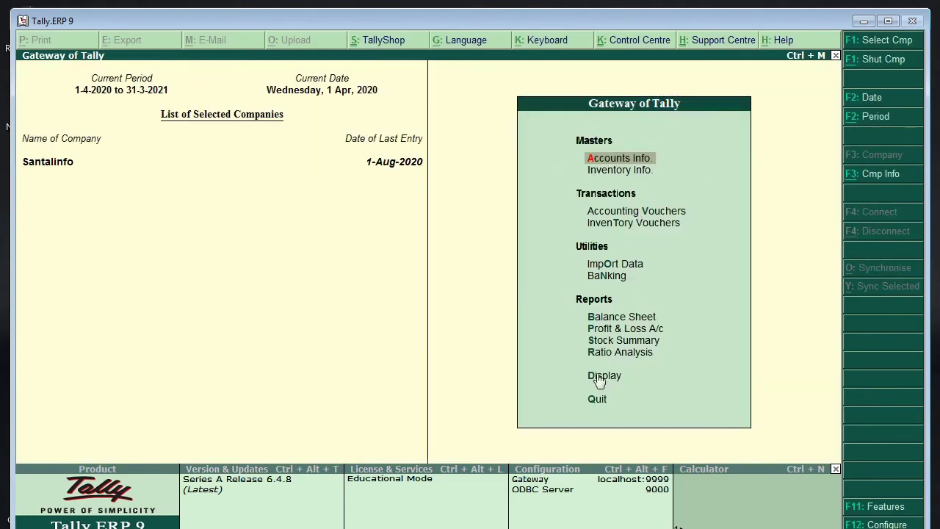
# Step: Examine the Fancy group's stock items in the Stock Summary and return to the Gateway of Tally
pyautogui.click(633, 340)
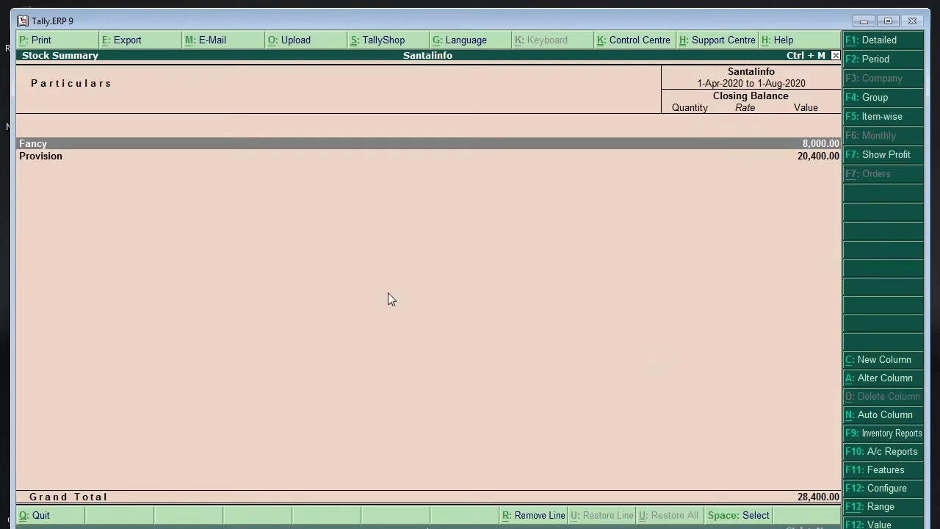
pyautogui.press('Return')
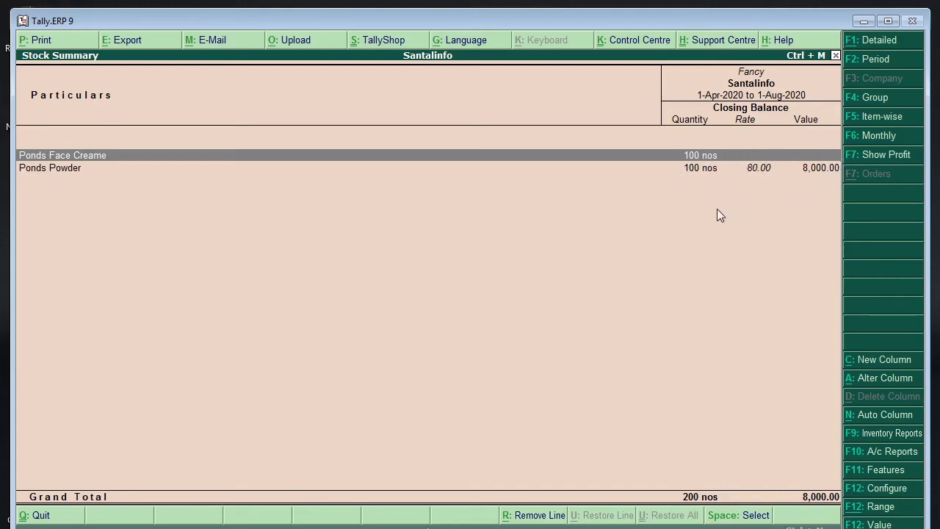
pyautogui.press('Escape')
pyautogui.press('Escape')
pyautogui.press('Escape')
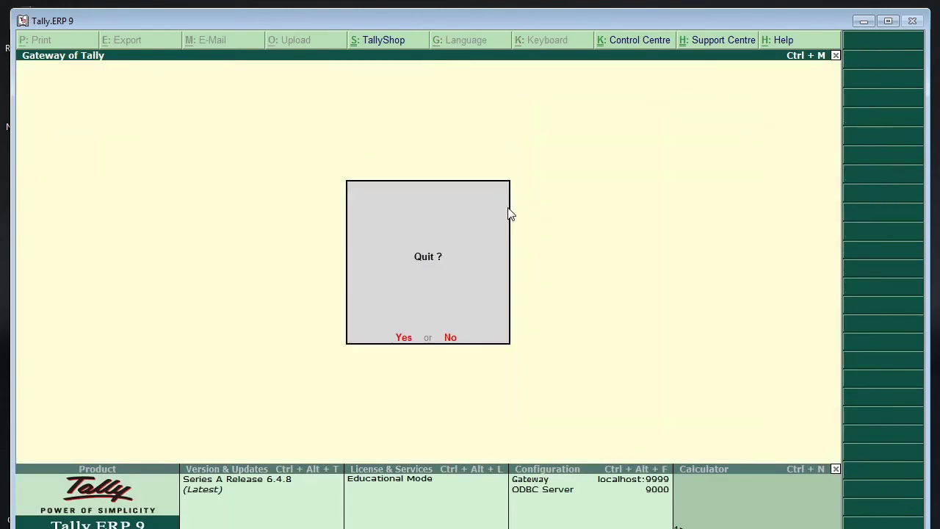
pyautogui.press('n')
# Step: Start a new sales voucher and enter 02 as its reference number
pyautogui.press('Down')
pyautogui.press('Down')
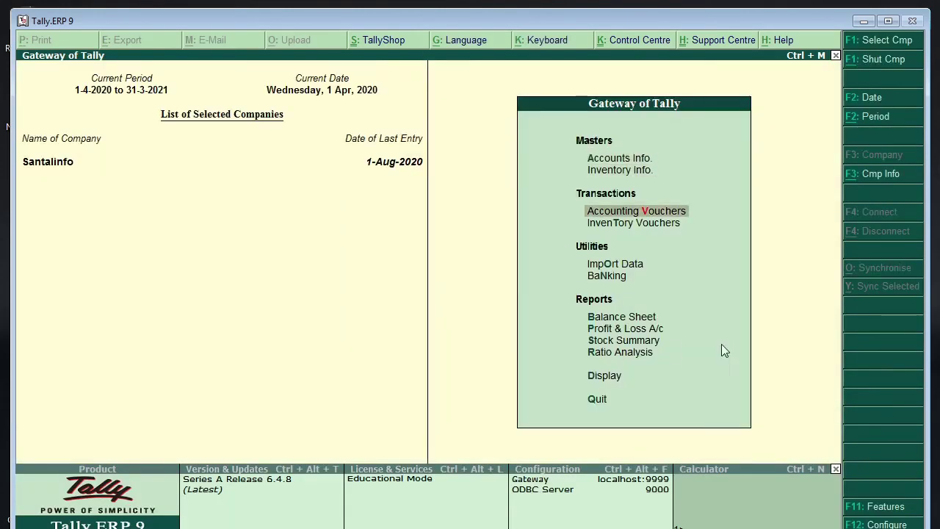
pyautogui.press('Return')
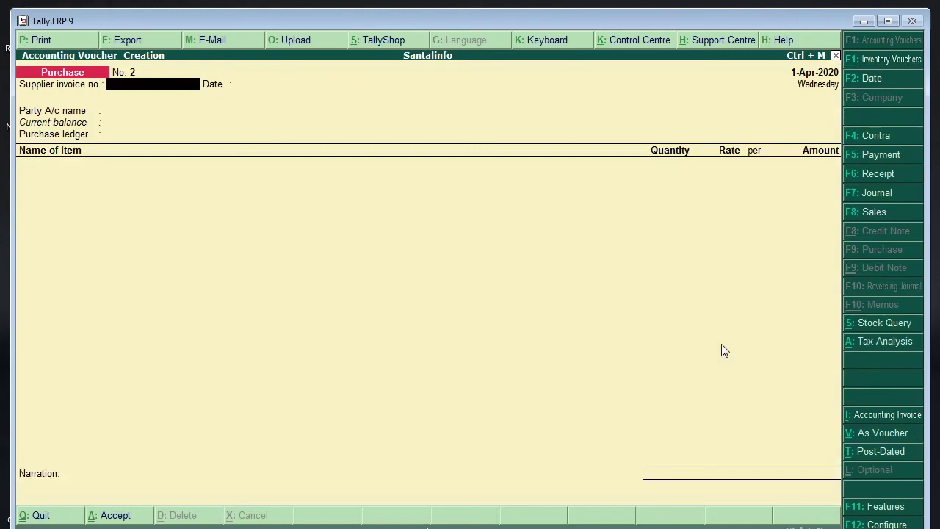
pyautogui.press('F8')
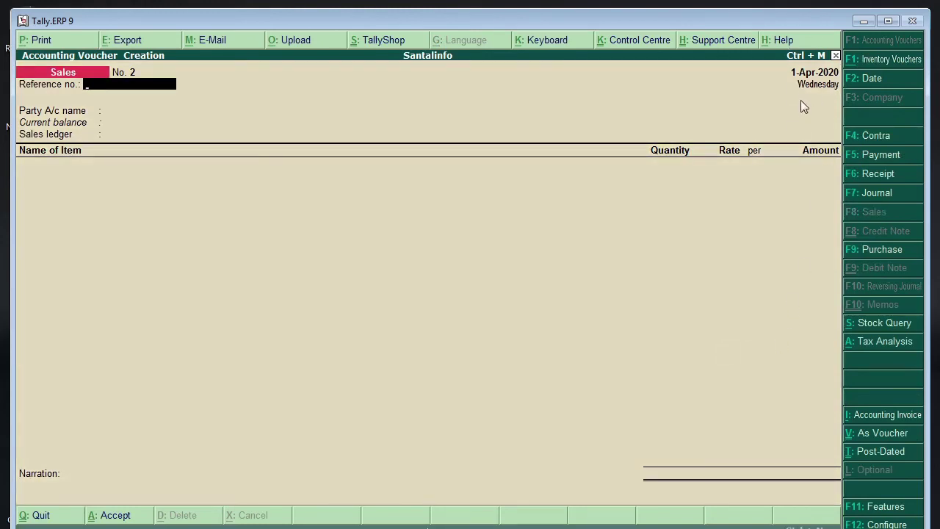
pyautogui.write('02')
pyautogui.press('Return')
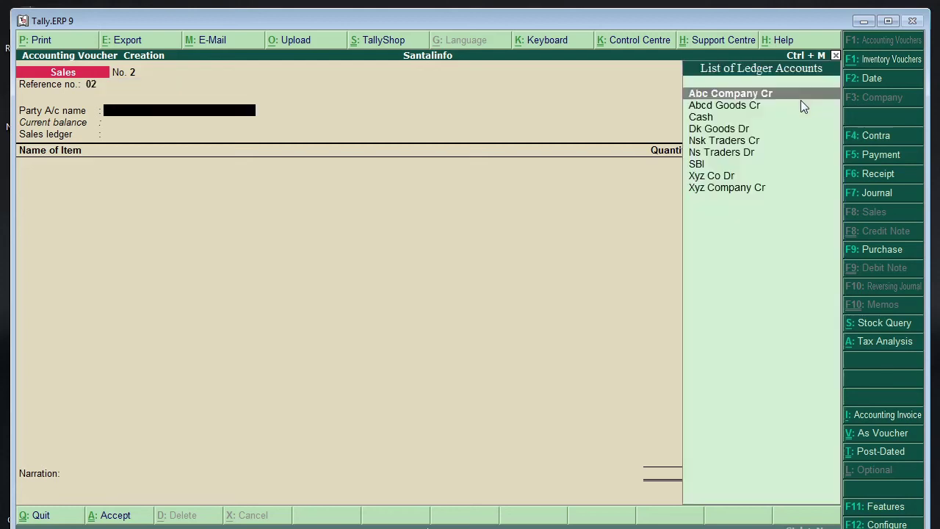
# Step: Set Dk Goods Dr as the party account with its party details kept as filled in, and choose SALES as the sales ledger
pyautogui.press('Down')
pyautogui.press('Down')
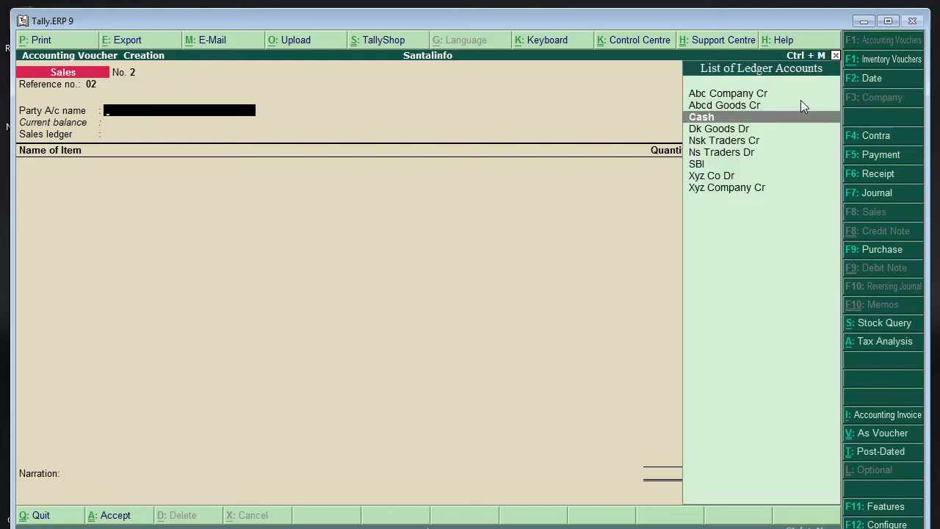
pyautogui.press('Down')
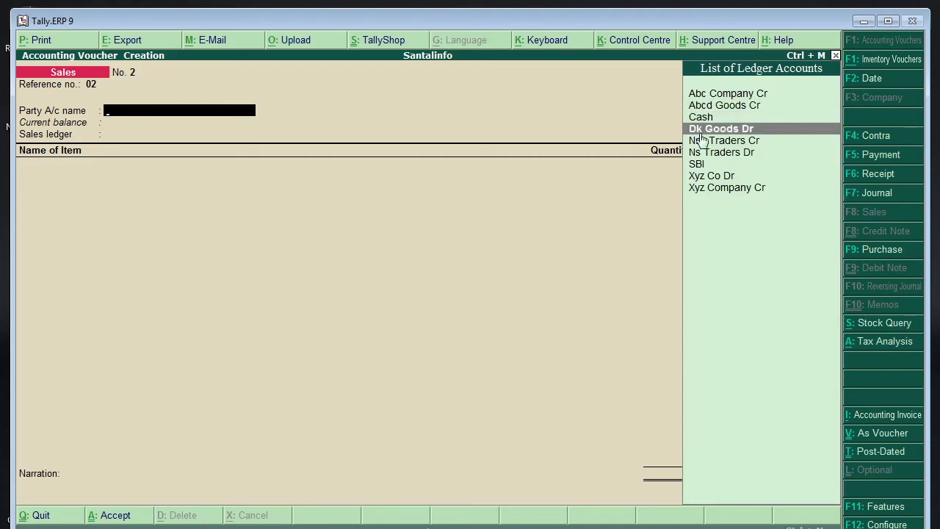
pyautogui.press('Return')
pyautogui.press('Return')
pyautogui.press('Return')
pyautogui.press('Return')
pyautogui.press('Return')
pyautogui.press('Return')
pyautogui.press('Return')
pyautogui.press('Return')
pyautogui.press('Return')
pyautogui.press('Return')
pyautogui.press('Return')
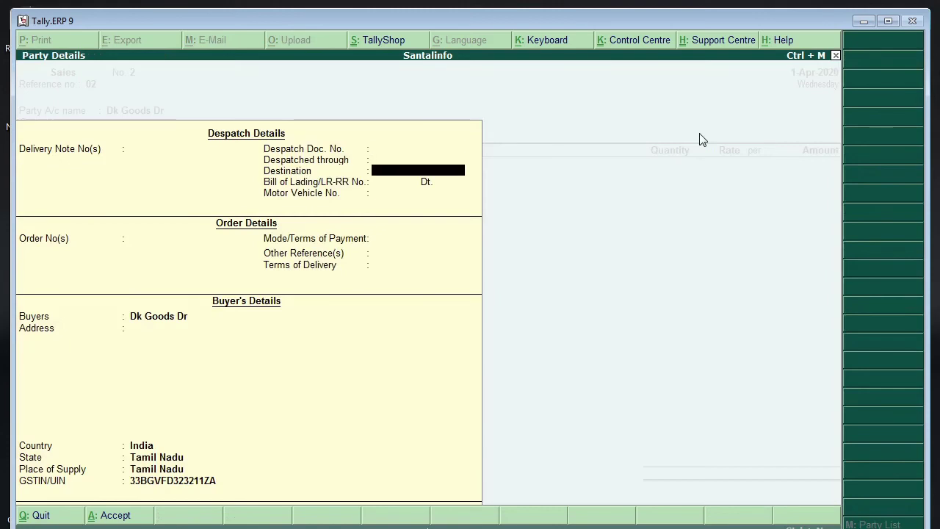
pyautogui.press('Return')
pyautogui.press('Return')
pyautogui.press('Return')
pyautogui.press('Return')
pyautogui.press('Return')
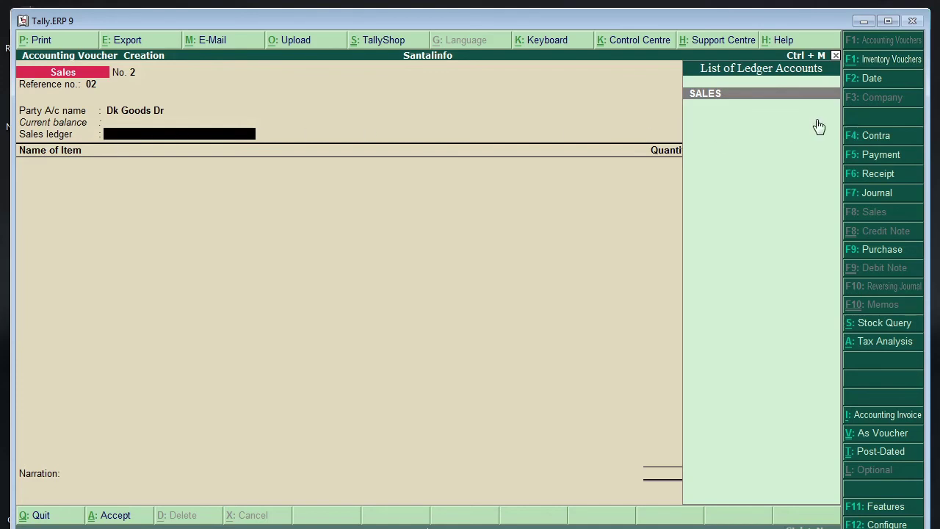
pyautogui.press('Return')
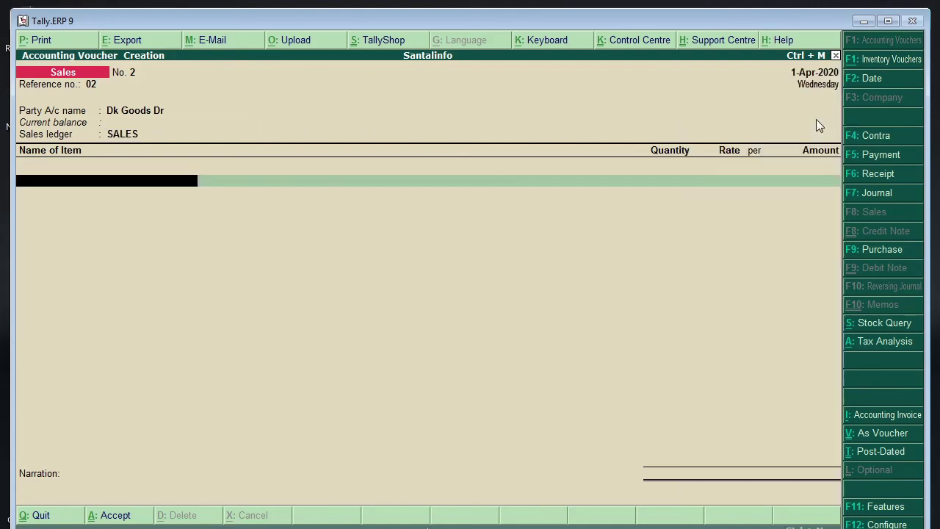
# Step: Add Ponds Powder to the sales voucher with a quantity of 20 nos at a rate of 85
pyautogui.write('P')
pyautogui.press('Down')
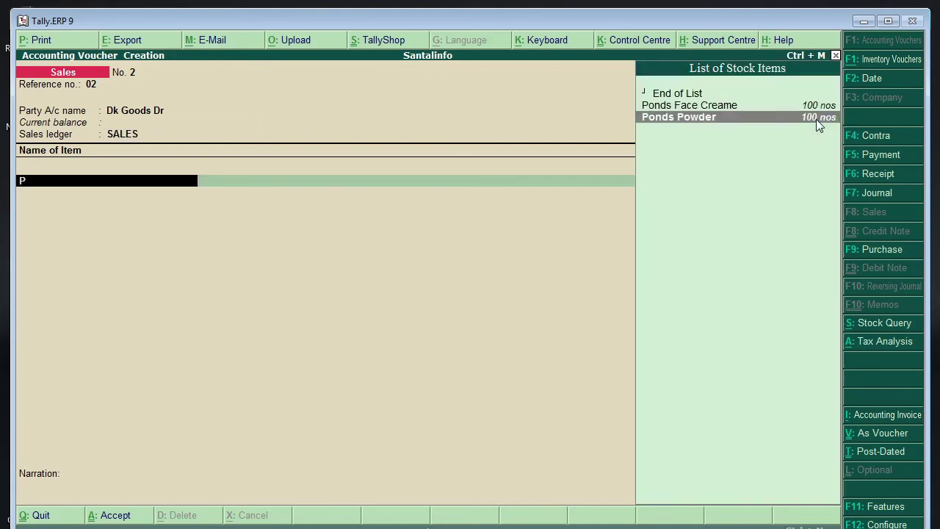
pyautogui.press('Return')
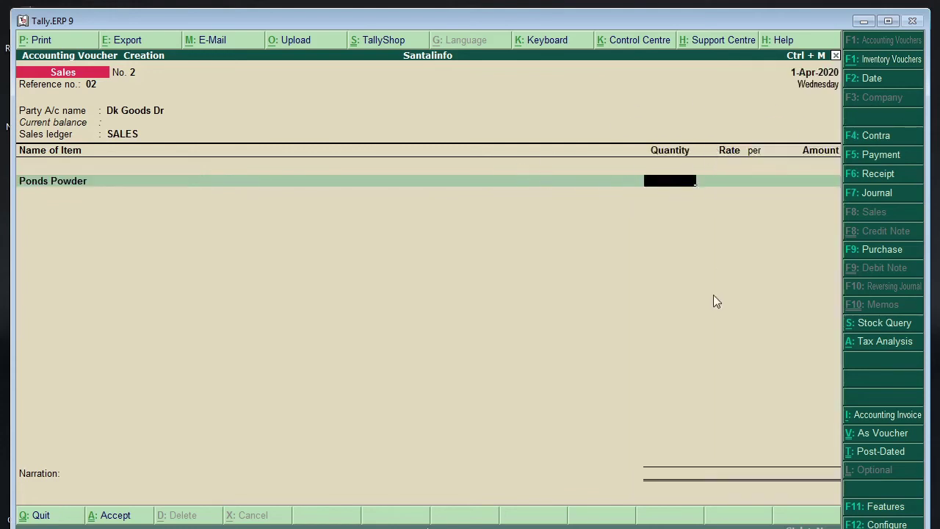
pyautogui.write('20')
pyautogui.press('Return')
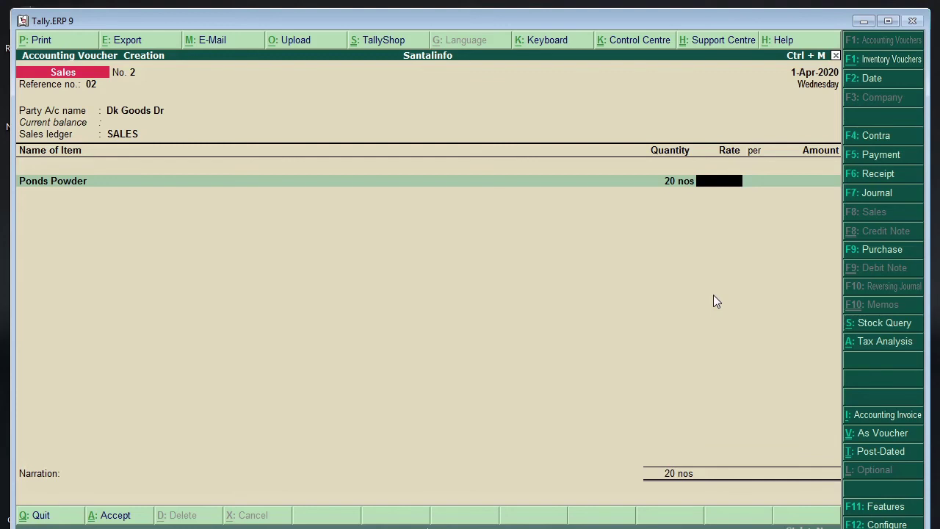
pyautogui.write('85')
pyautogui.press('Return')
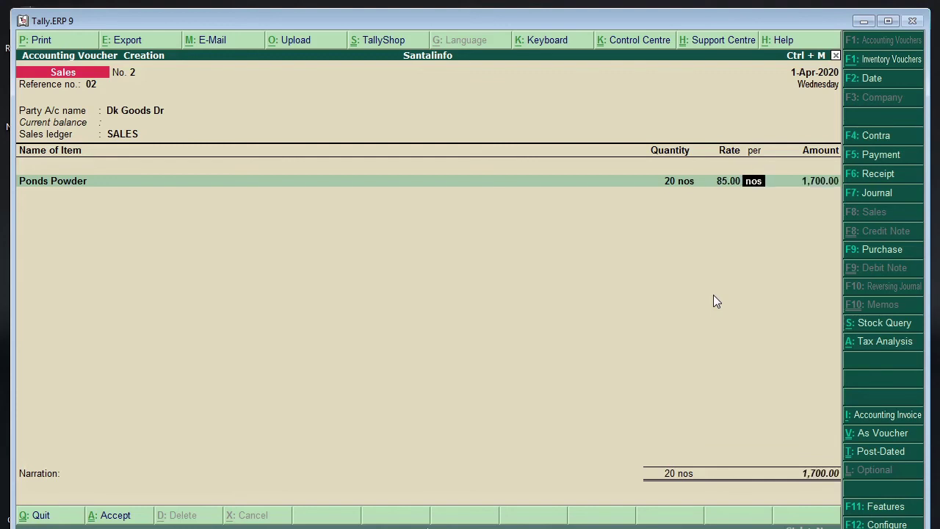
pyautogui.press('Return')
pyautogui.press('Return')
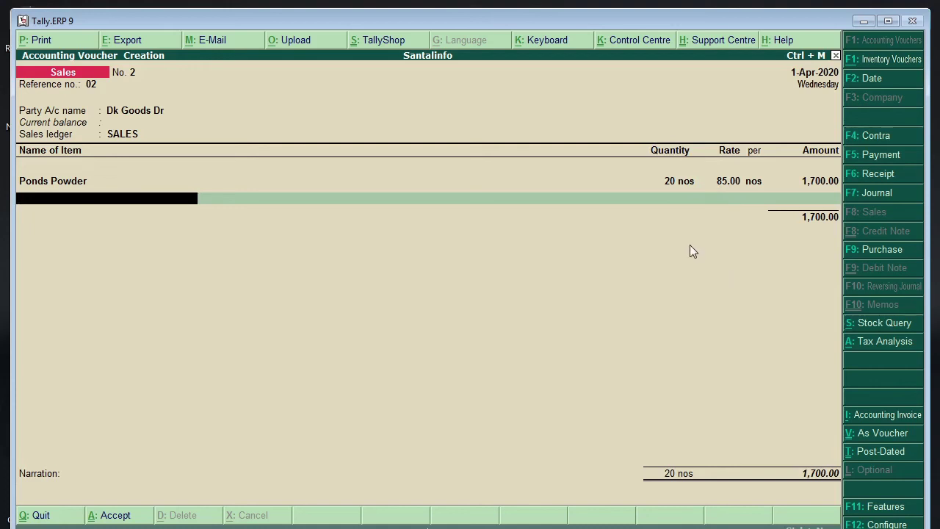
# Step: Add Ponds Face Creame as a free item with a quantity of 20 nos and no rate
pyautogui.write('P')
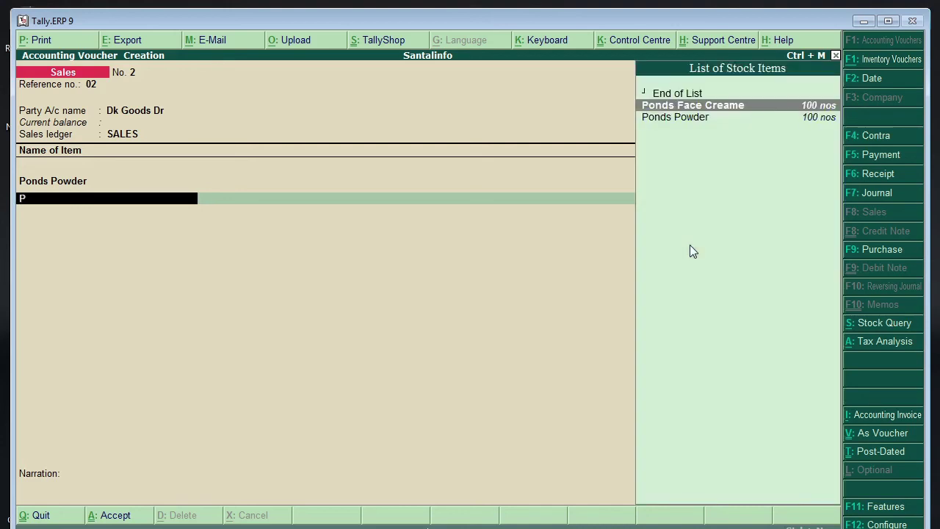
pyautogui.press('Return')
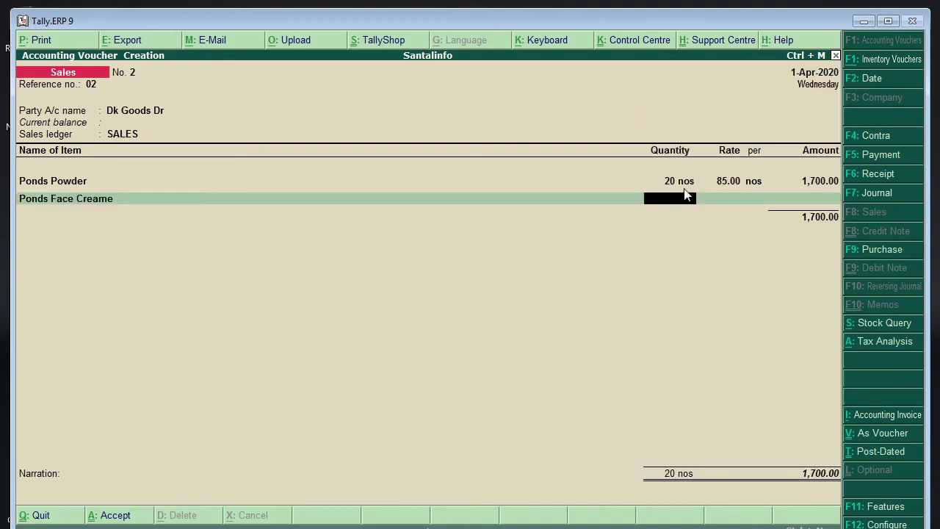
pyautogui.write('20')
pyautogui.press('Return')
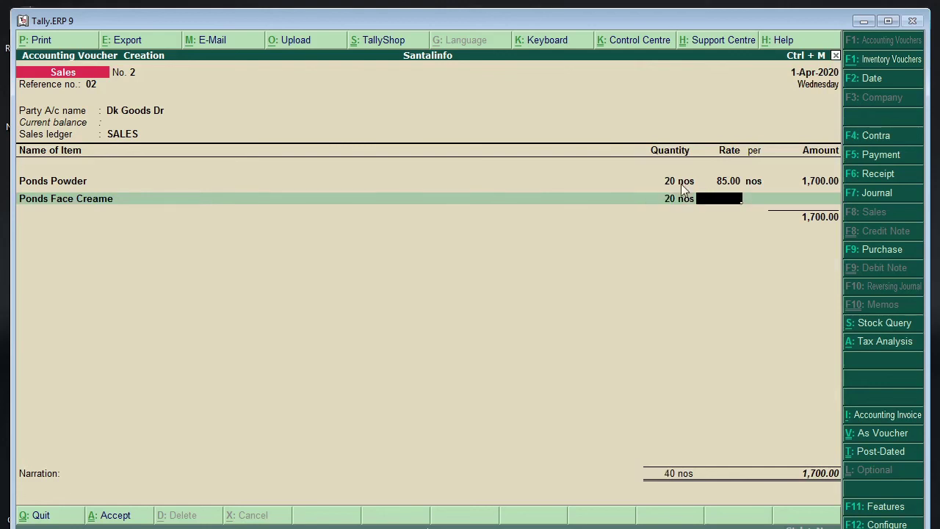
pyautogui.press('Return')
pyautogui.press('Return')
pyautogui.press('Return')
pyautogui.press('Return')
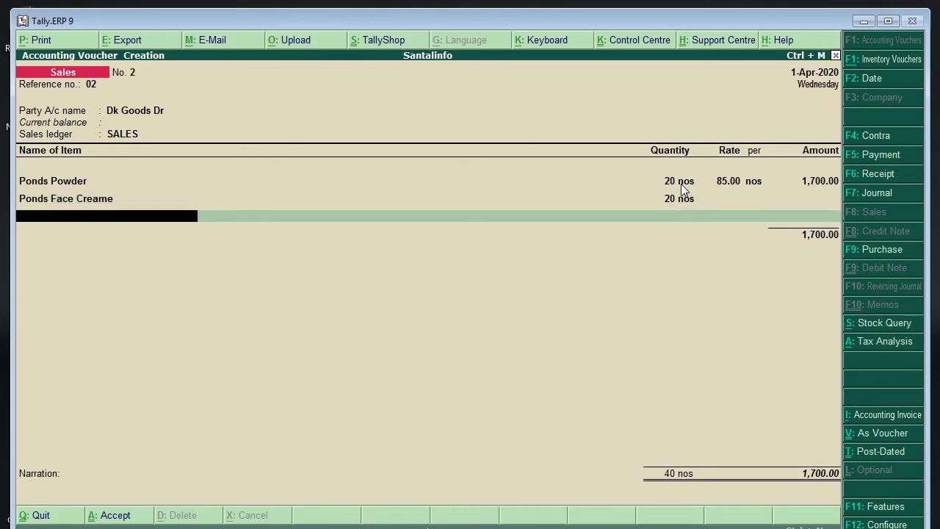
# Step: End the item list, accept the sales voucher without a narration, and return to the Gateway of Tally
pyautogui.press('Return')
pyautogui.press('Return')
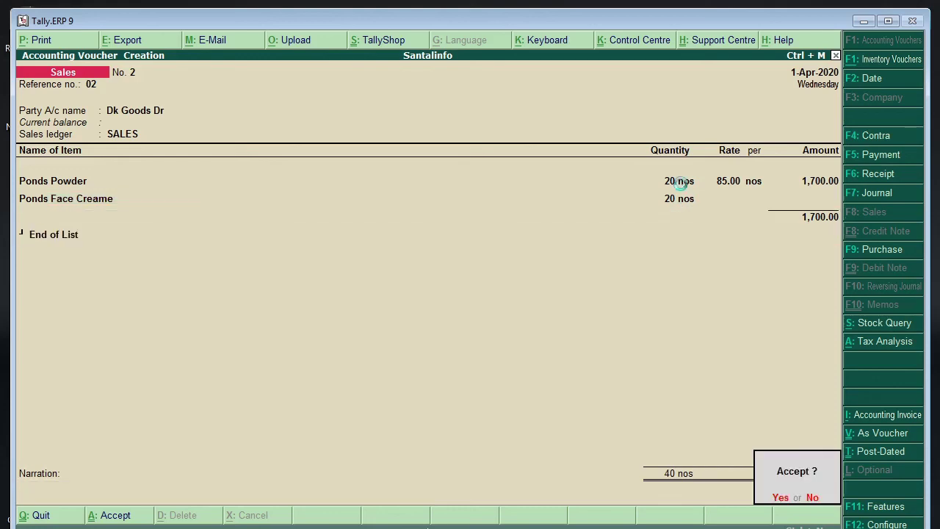
pyautogui.press('Return')
pyautogui.press('Escape')
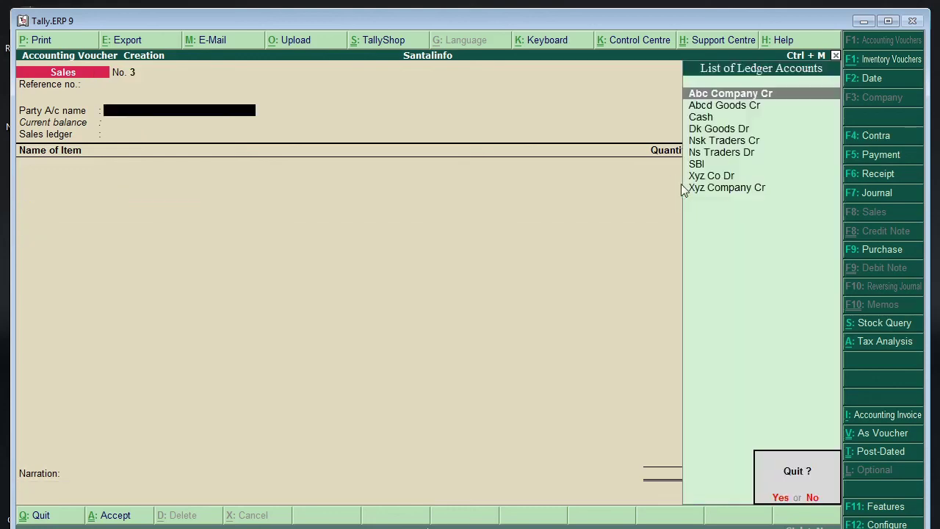
pyautogui.press('Return')
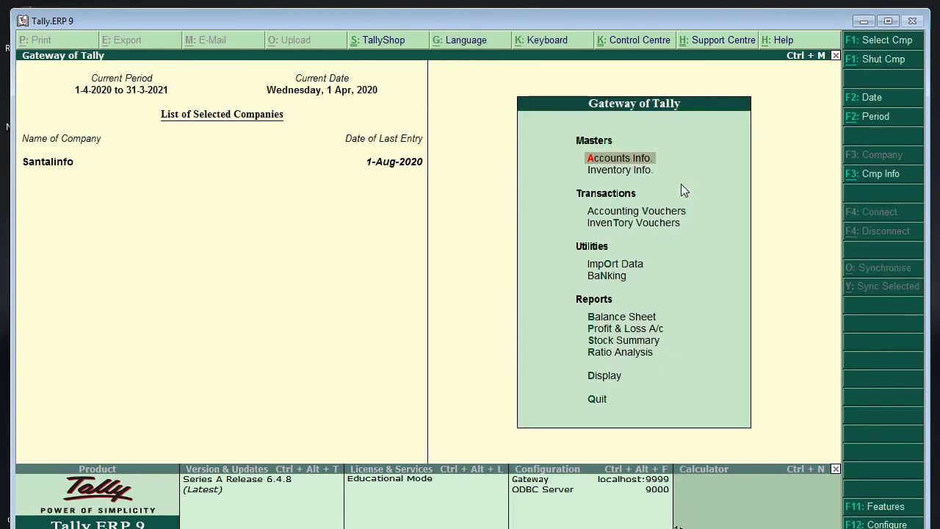
# Step: Reopen the Dk Goods Dr voucher from April in the Sales Register to review its item lines, and return to the Gateway of Tally
pyautogui.press('d')
pyautogui.press('a')
pyautogui.press('s')
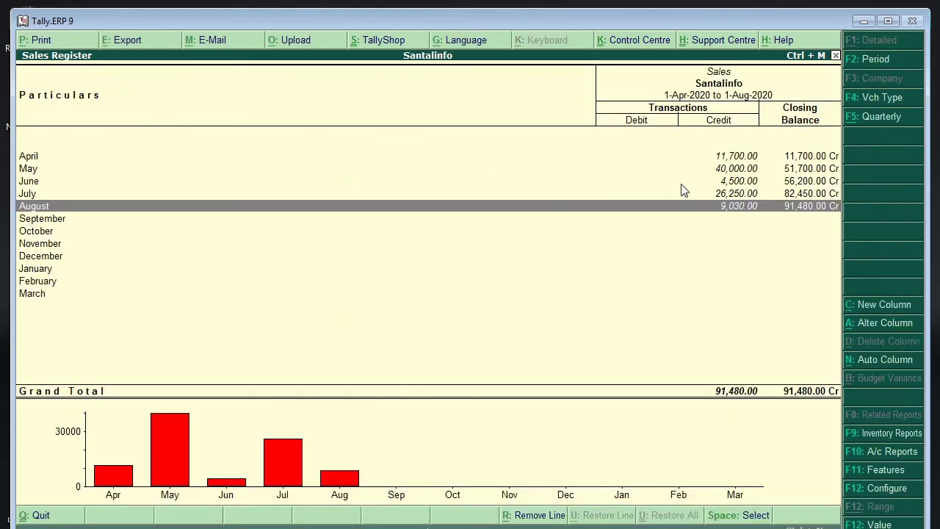
pyautogui.press('Up')
pyautogui.press('Up')
pyautogui.press('Up')
pyautogui.press('Up')
pyautogui.press('Return')
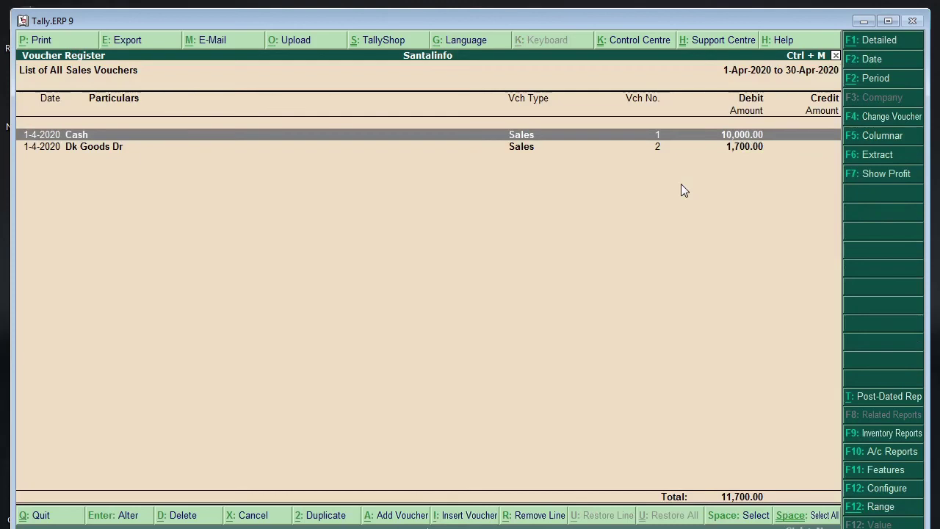
pyautogui.press('Down')
pyautogui.press('Return')
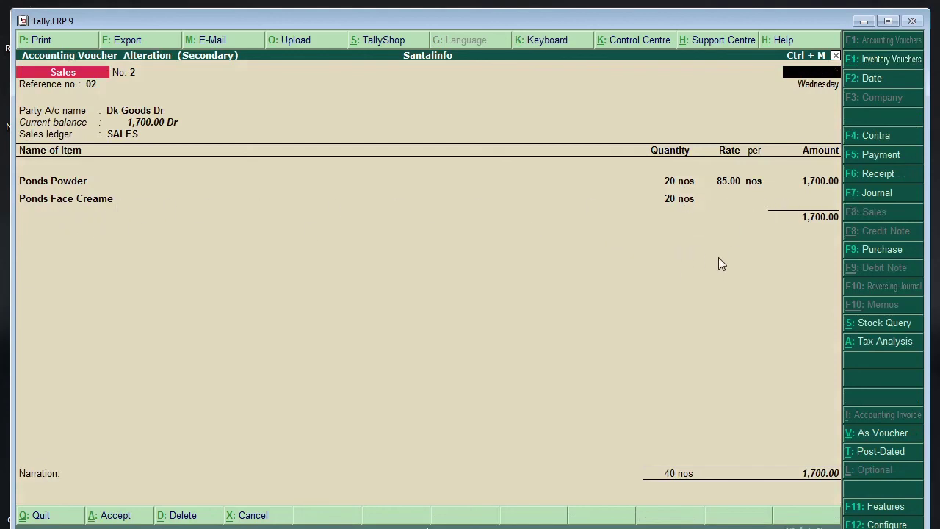
pyautogui.press('Escape')
pyautogui.press('y')
pyautogui.press('Escape')
pyautogui.press('Escape')
pyautogui.press('Escape')
pyautogui.press('Escape')
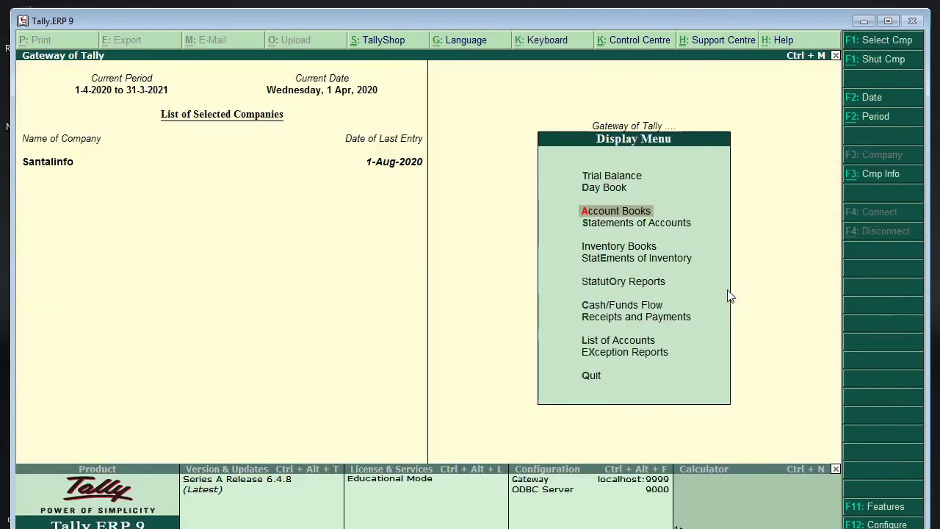
pyautogui.press('n')
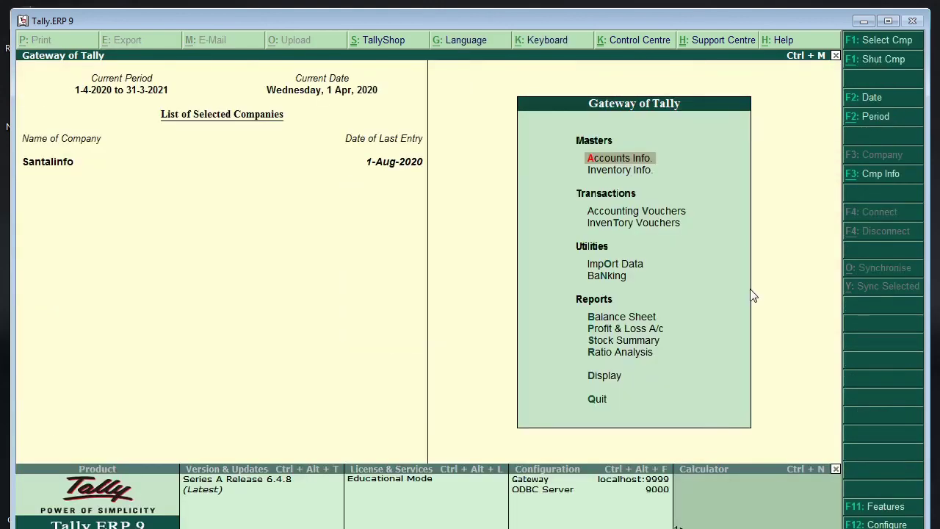
# Step: Examine the closing balances of the Fancy group's items in the Stock Summary after the sale
pyautogui.press('s')
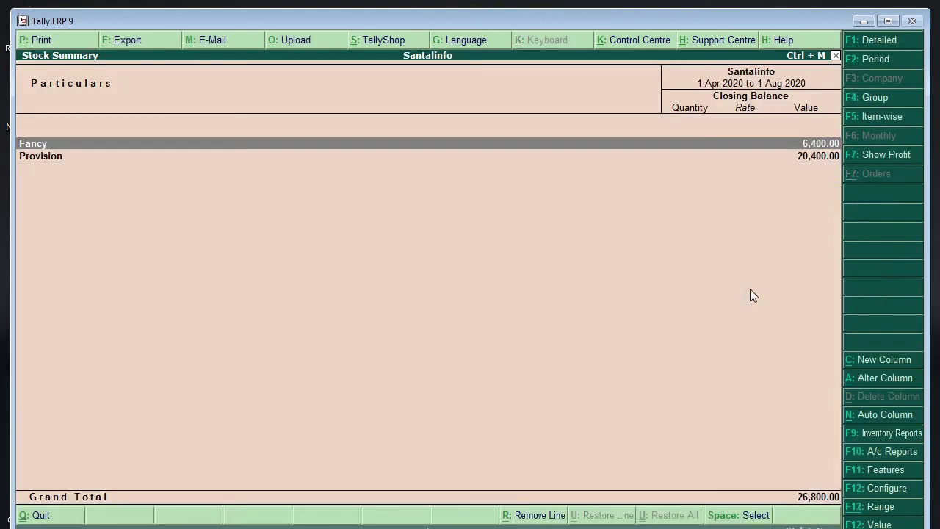
pyautogui.press('Return')
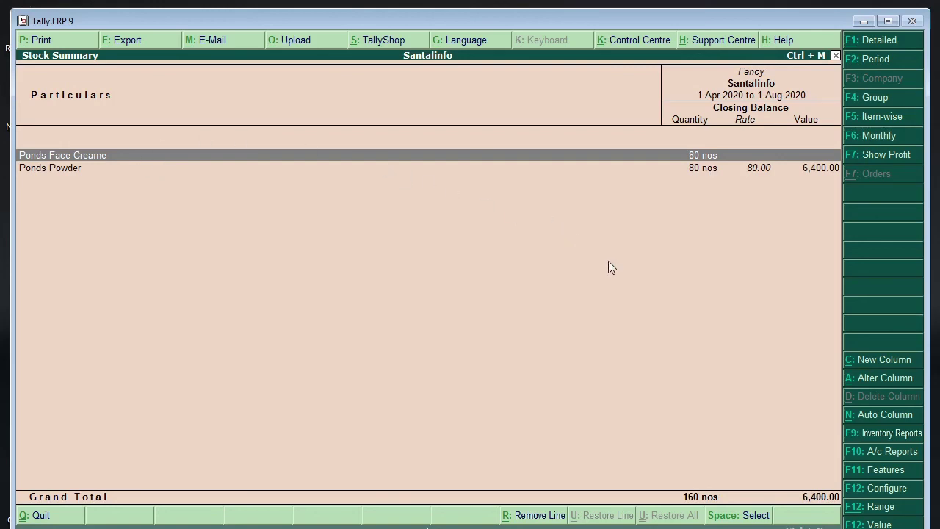
pyautogui.press('Escape')
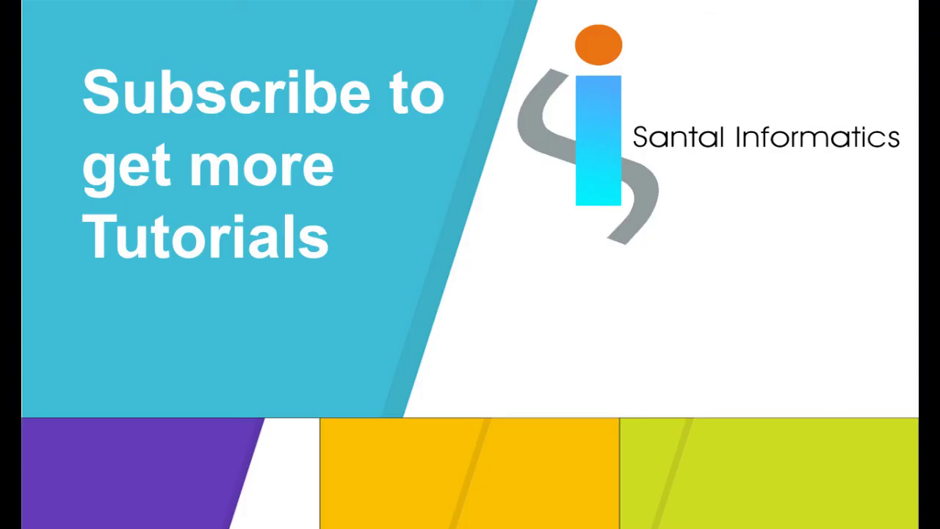